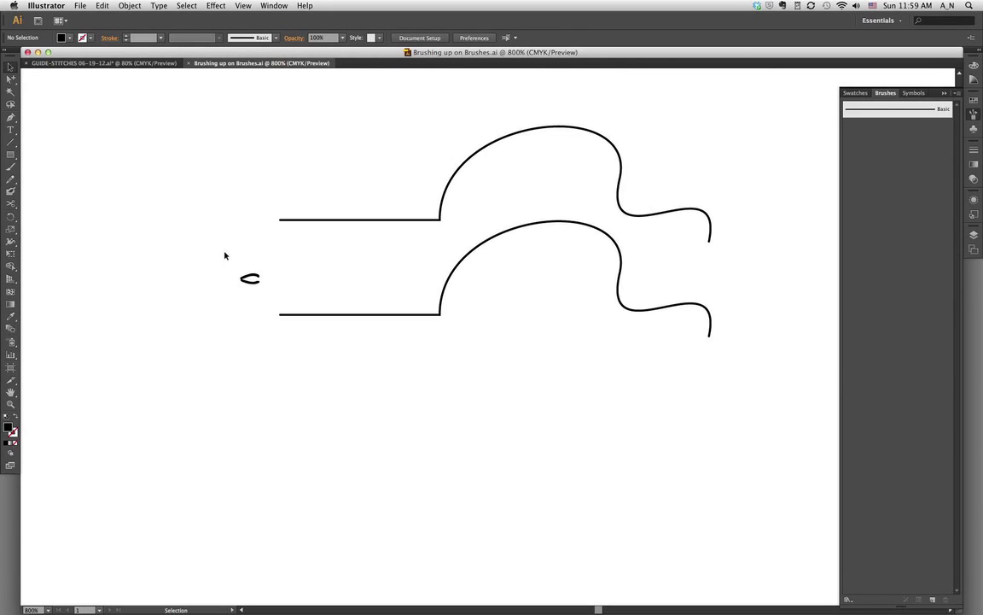
Try selecting the small curl and both wavy paths, then clear the selection.
drag(232, 251, 268, 294)
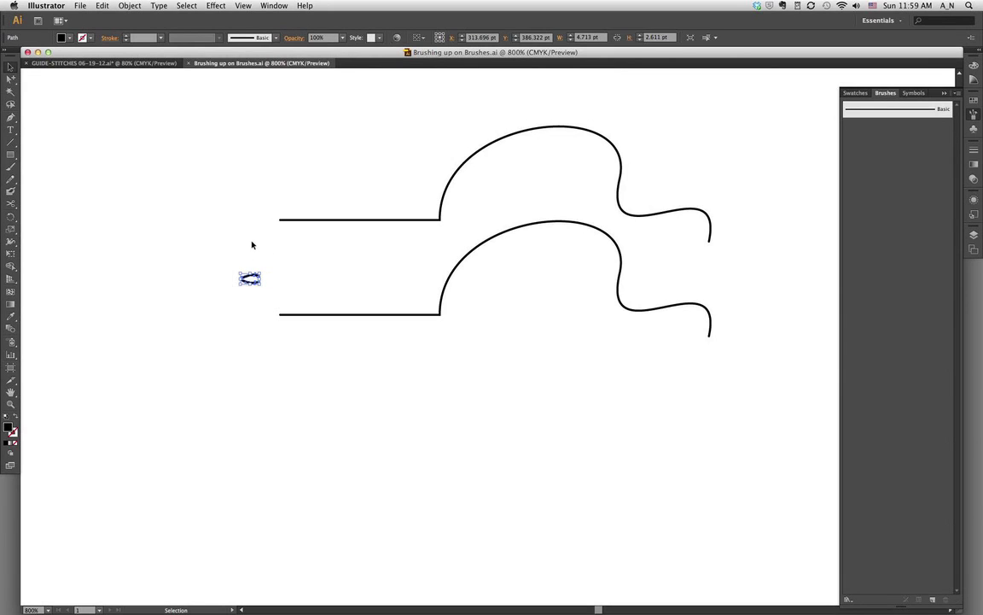
click(250, 271)
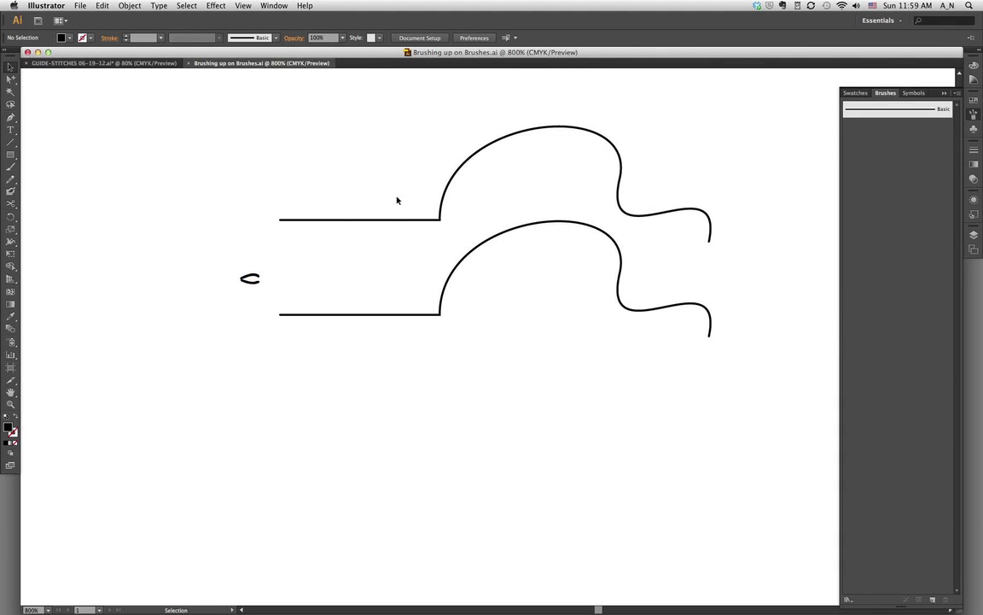
drag(403, 151, 522, 327)
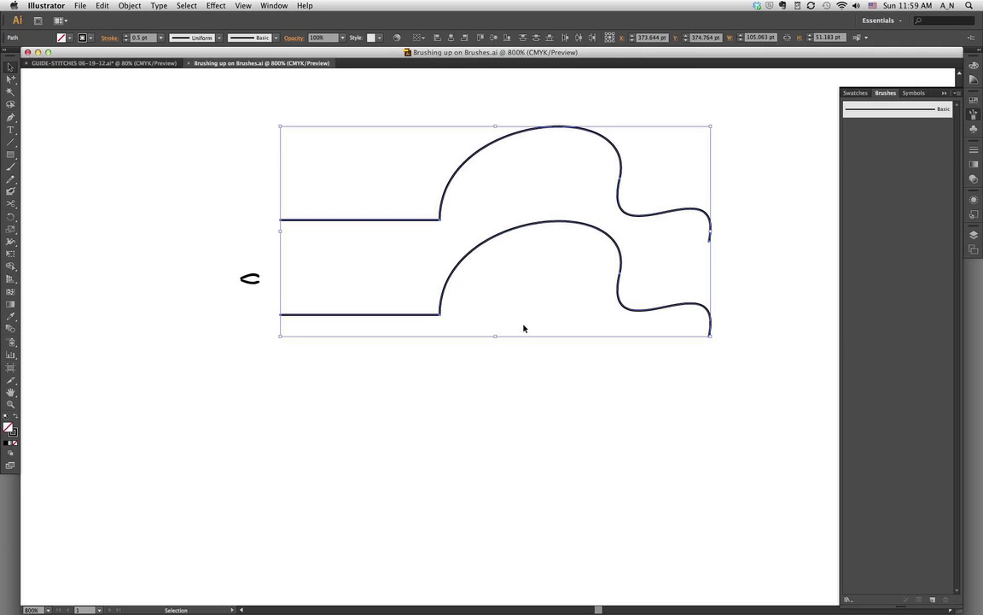
click(444, 117)
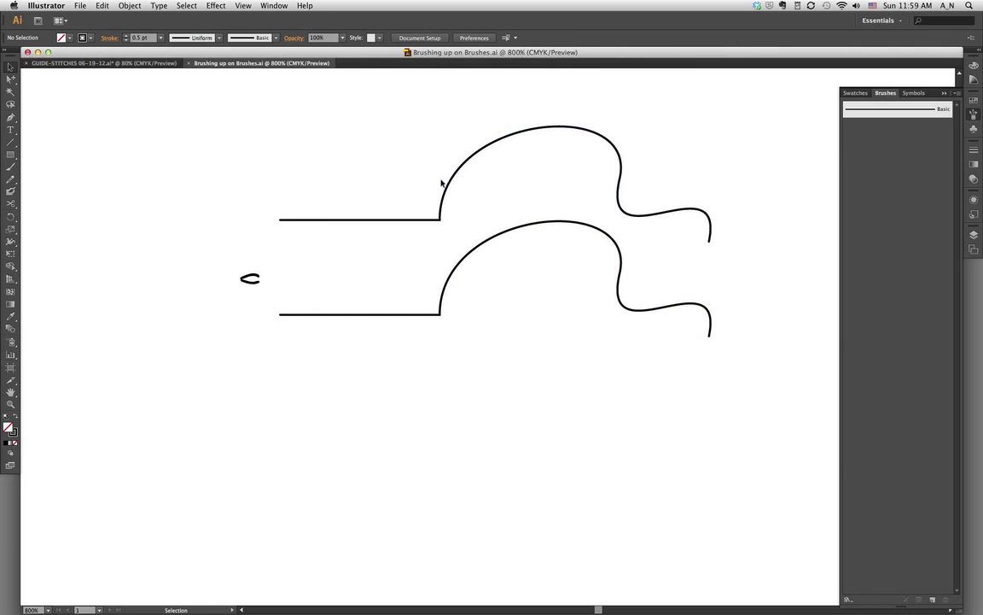
mouse_move(410, 187)
mouse_down()
mouse_move(446, 270)
mouse_move(418, 176)
mouse_up()
drag(243, 263, 258, 284)
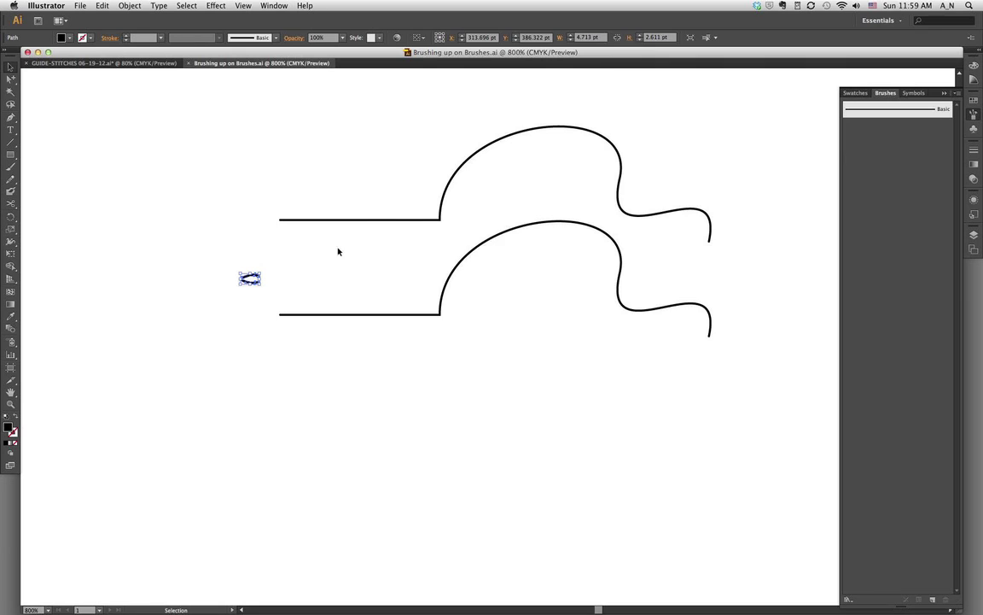
click(304, 266)
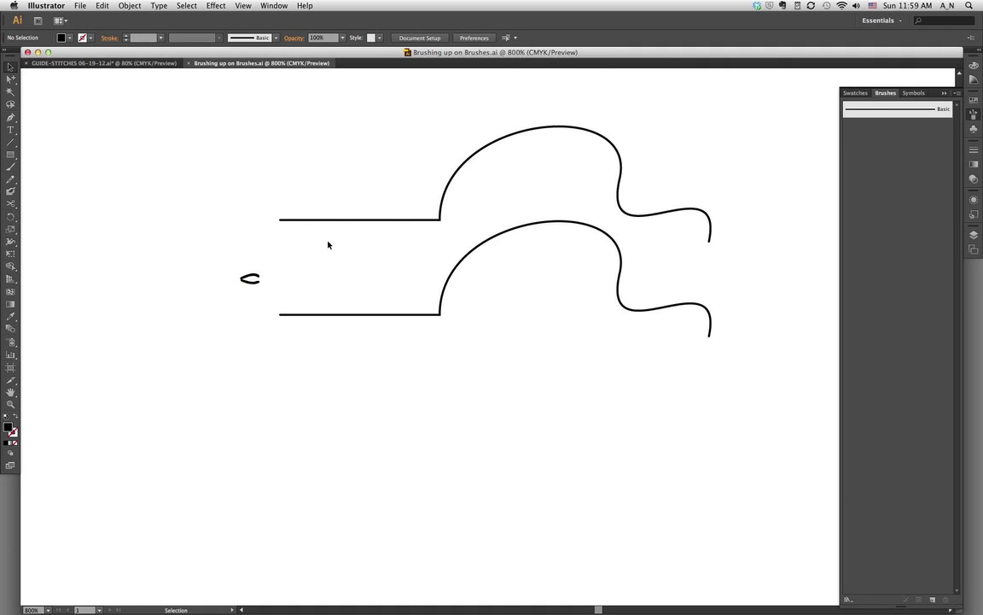
drag(241, 267, 260, 290)
click(301, 274)
Drag the small curl into the Brushes panel as a new scatter brush, Scatter Brush 1.
drag(241, 254, 266, 288)
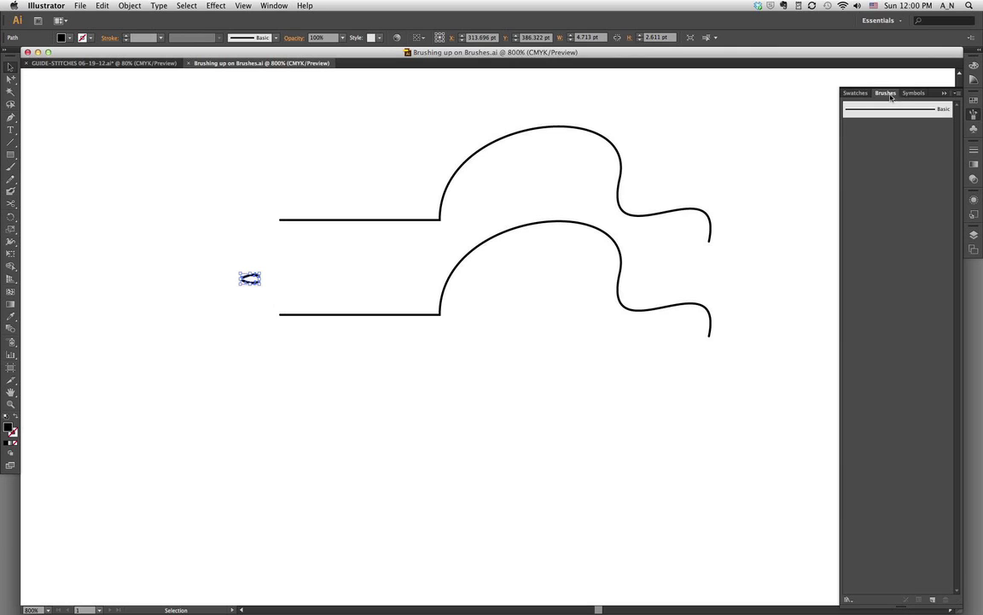
drag(249, 277, 919, 157)
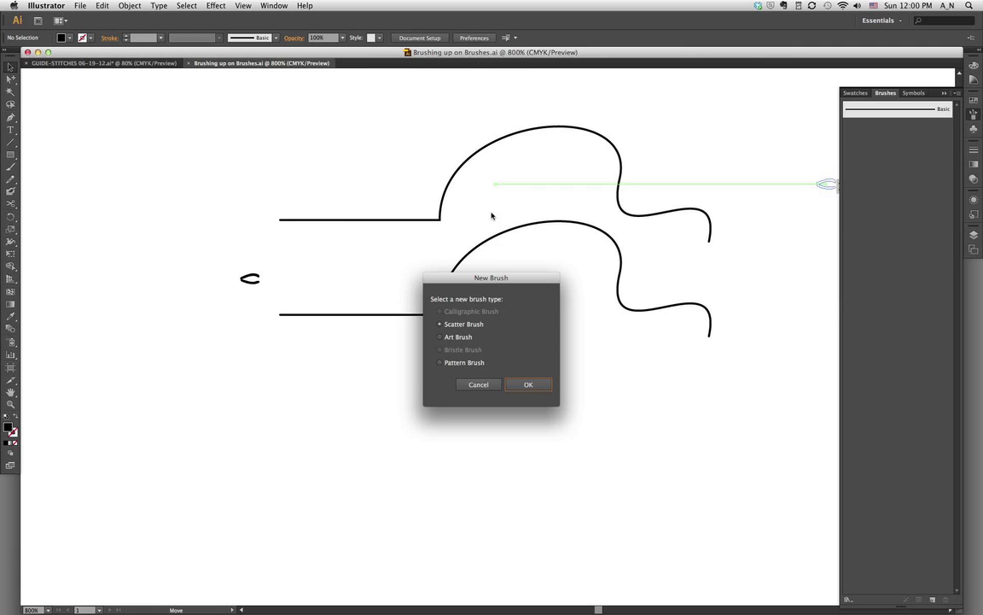
click(528, 385)
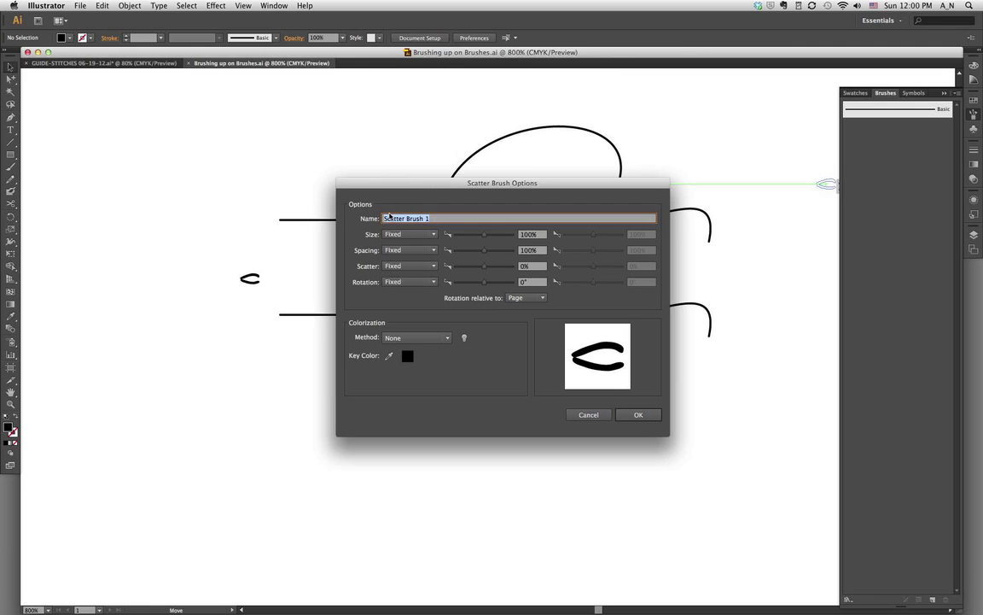
drag(439, 184, 422, 160)
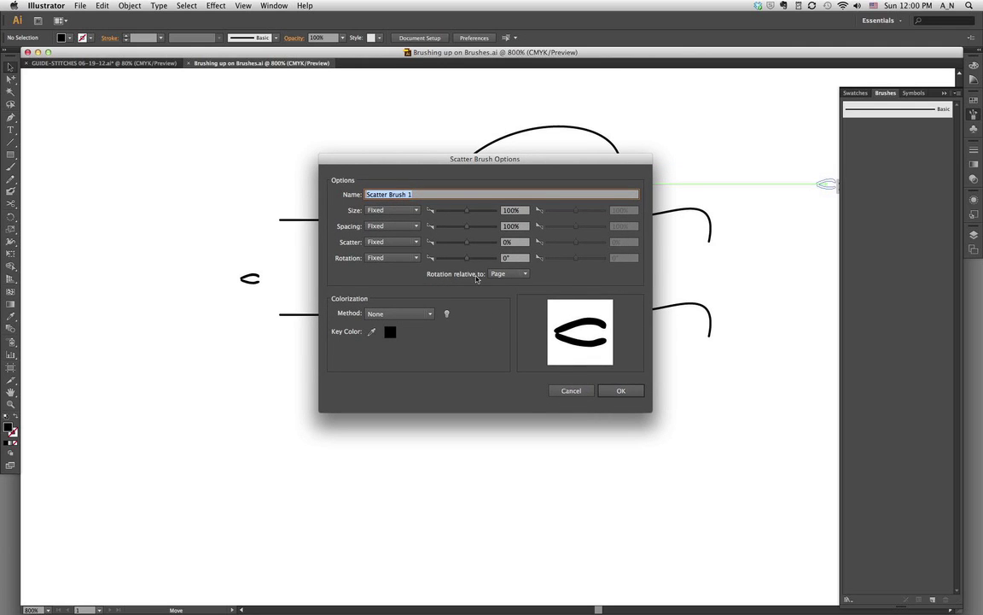
Set the scatter brush rotation to be relative to the path.
click(512, 275)
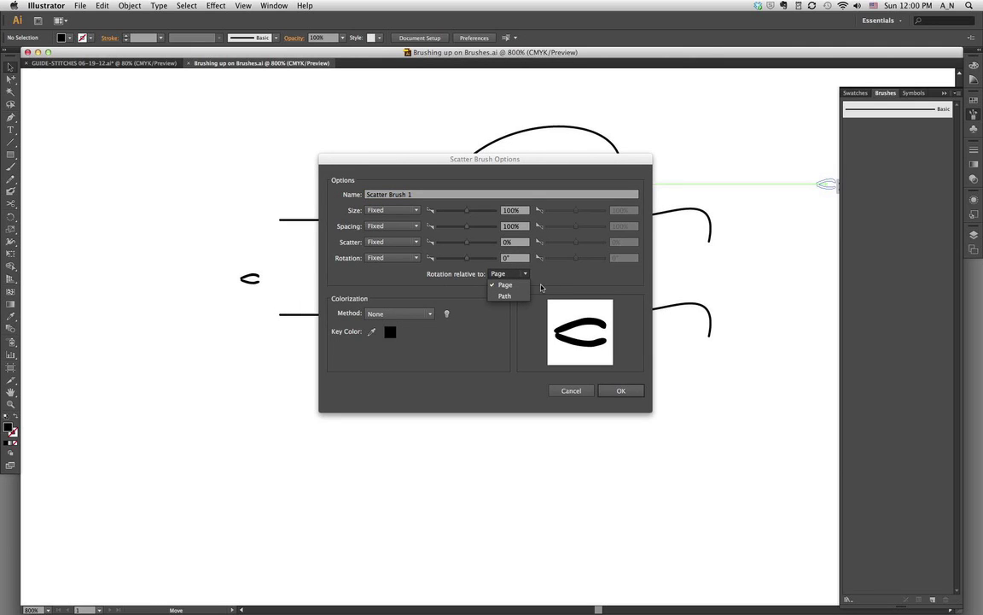
click(507, 295)
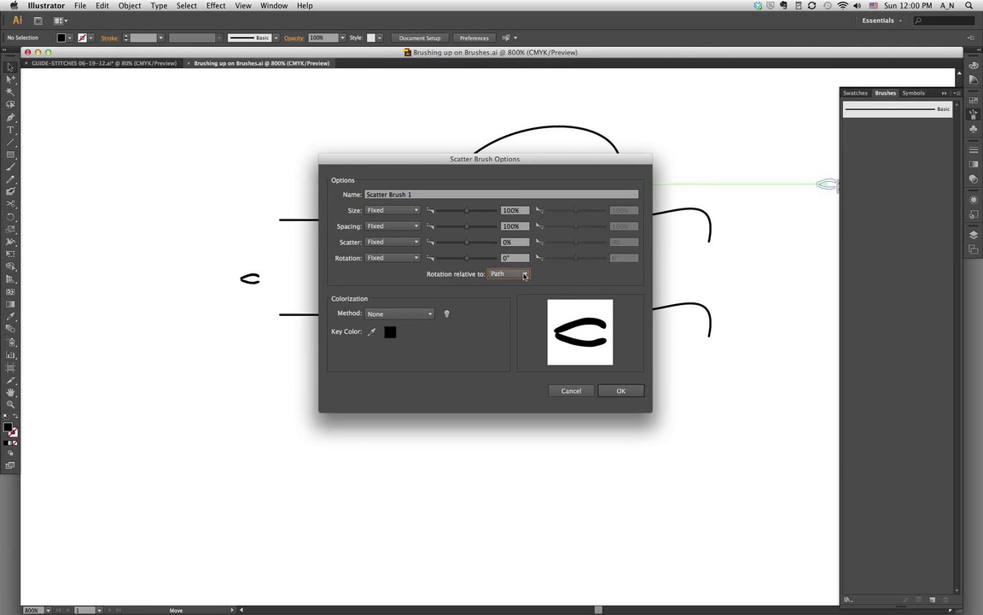
click(510, 273)
click(552, 279)
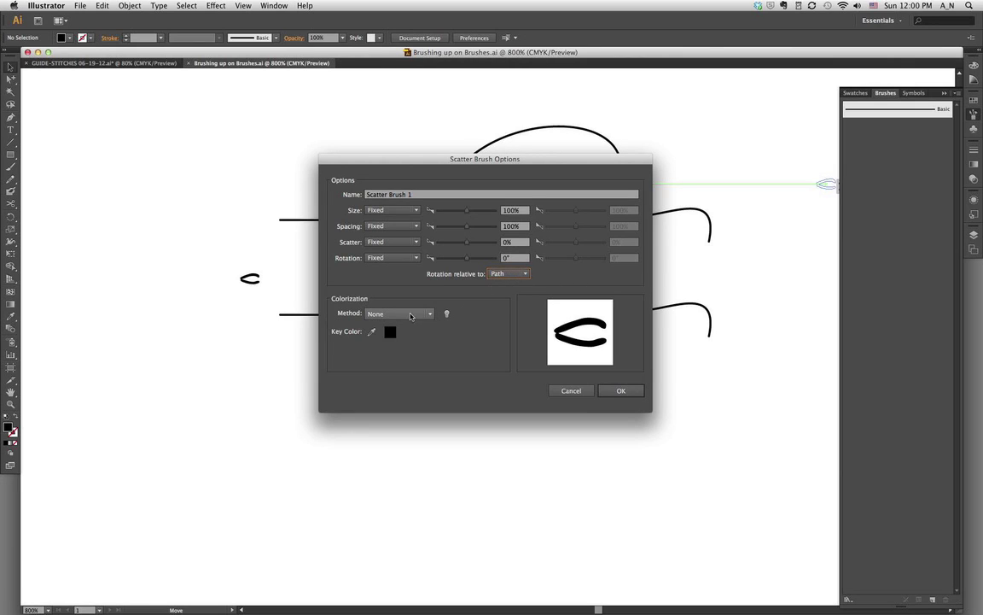
Set the brush Colorization Method to Tints.
click(428, 314)
click(414, 314)
click(414, 314)
click(400, 267)
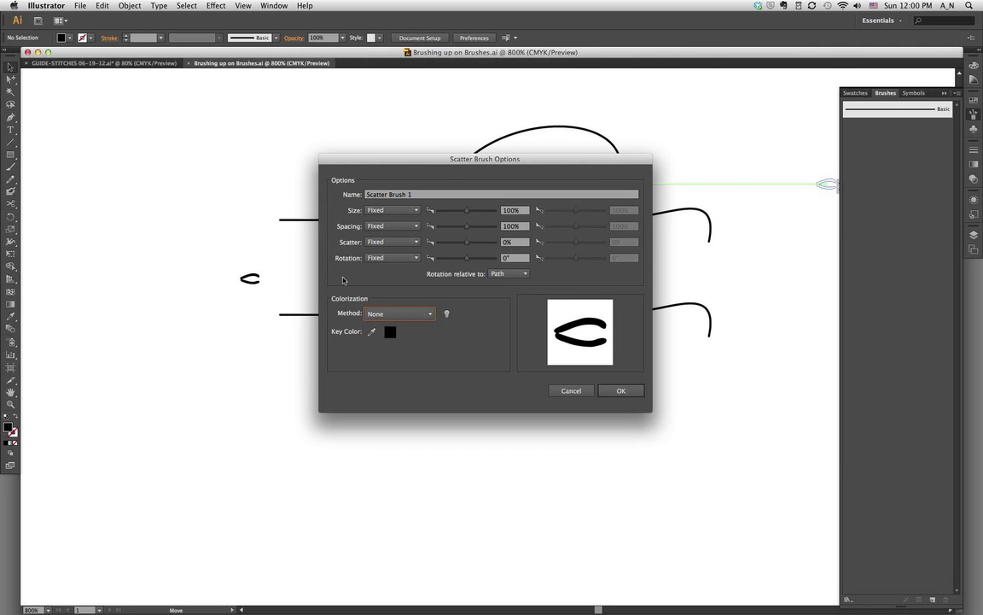
click(430, 314)
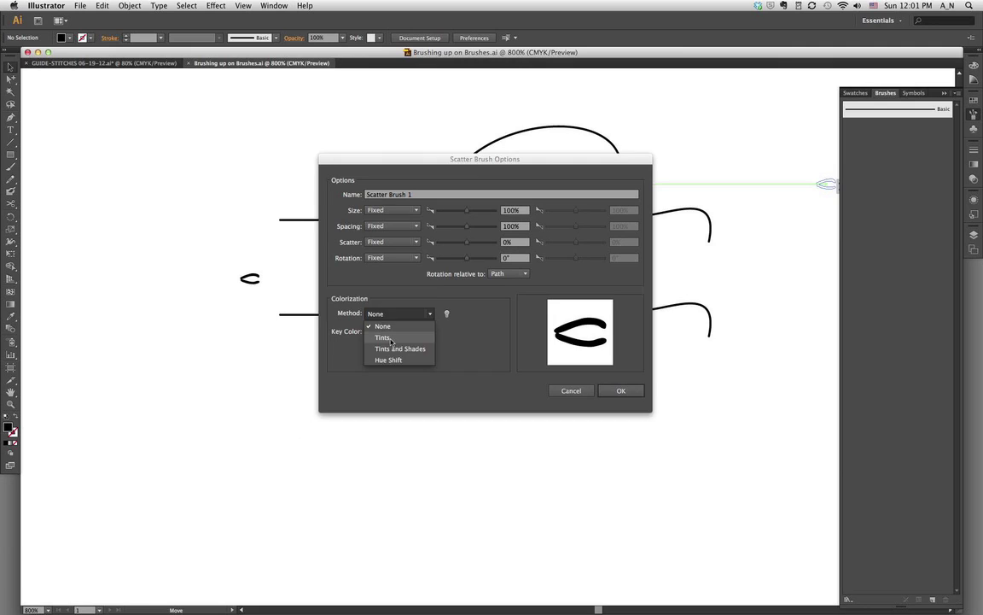
click(401, 337)
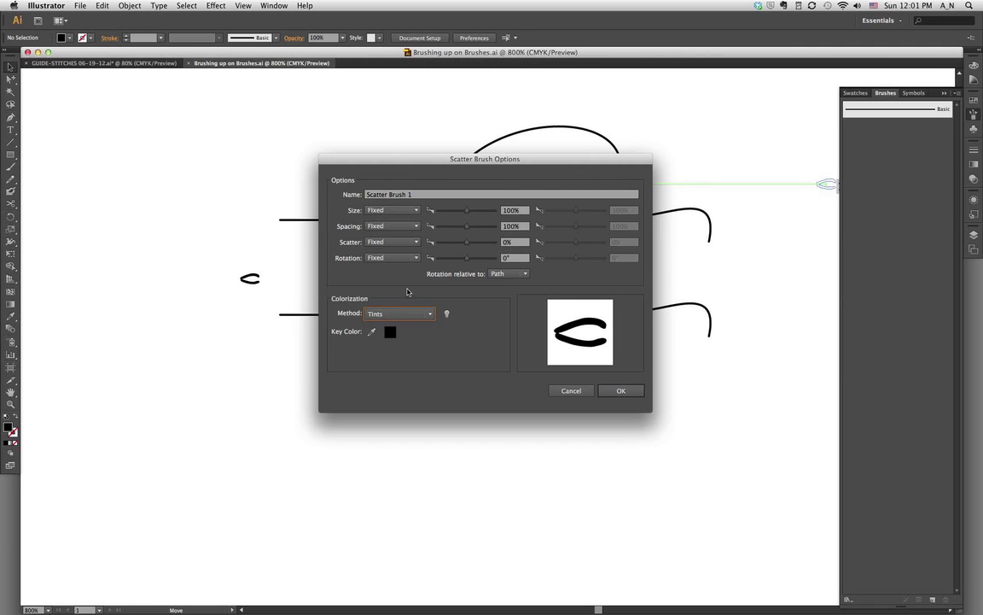
click(408, 314)
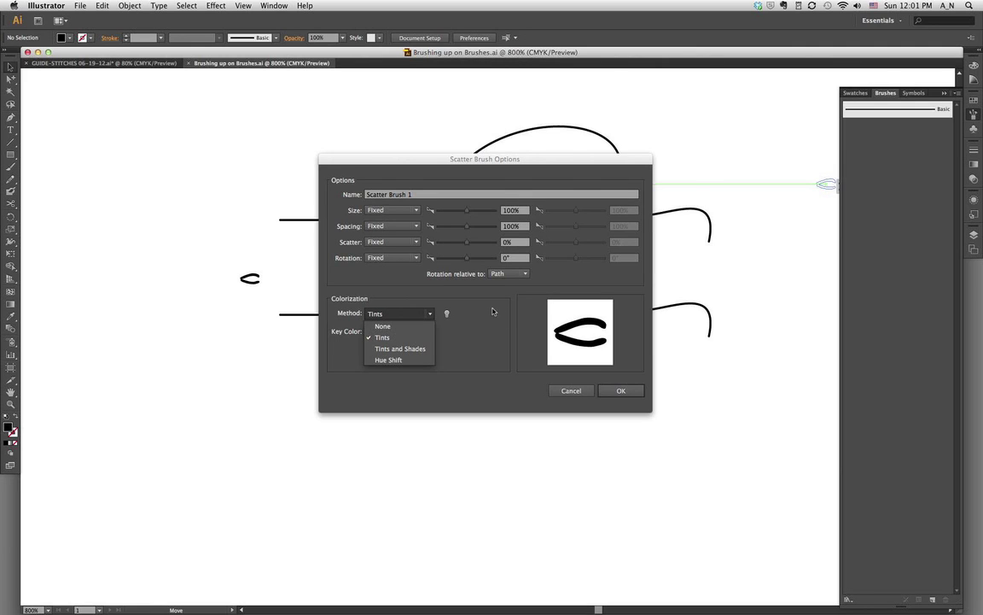
click(418, 315)
click(417, 316)
click(418, 317)
Save Scatter Brush 1 and apply it to the upper wavy path.
click(621, 390)
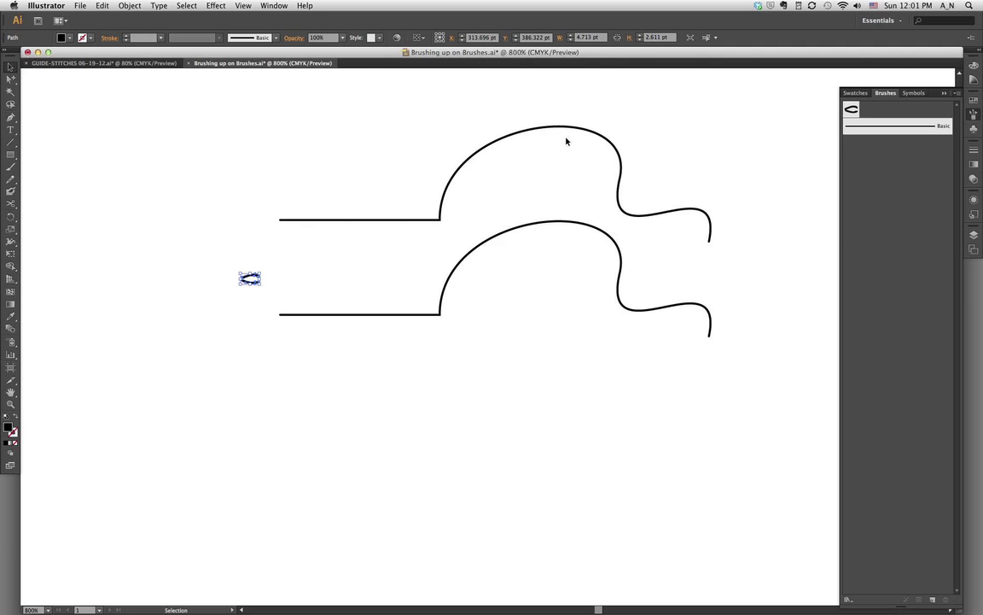
click(522, 122)
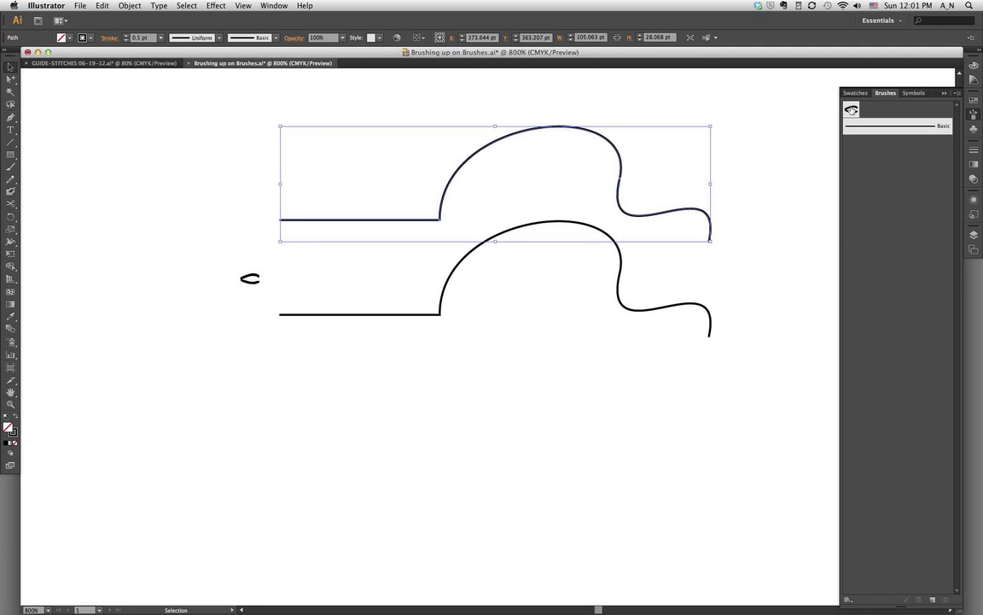
click(851, 109)
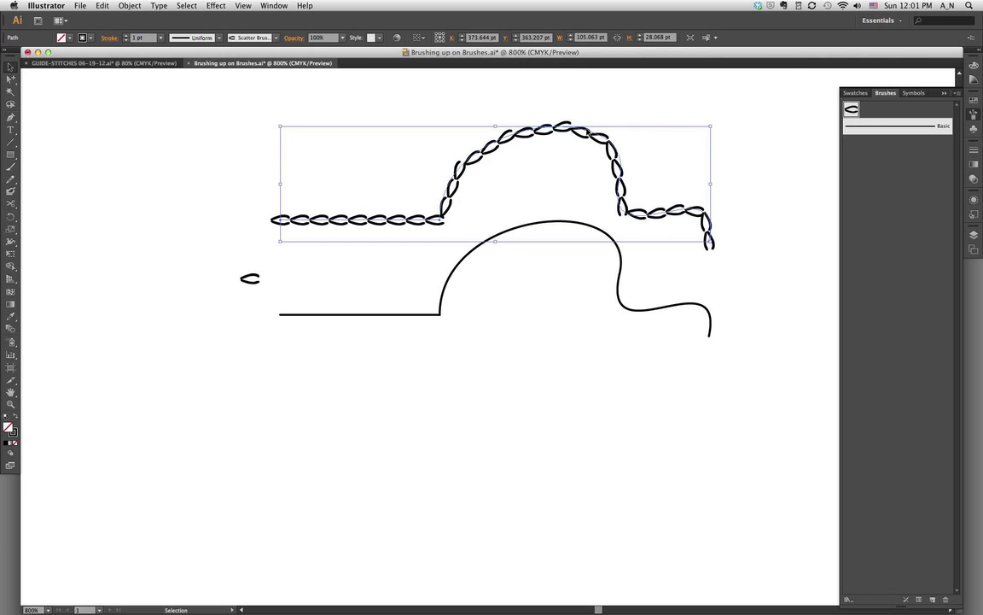
click(511, 111)
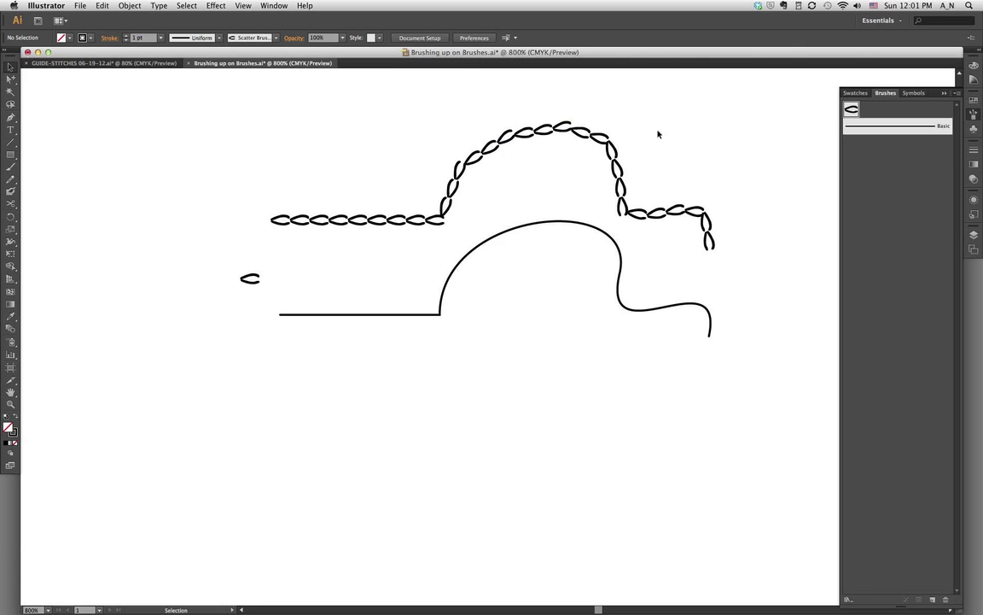
Reselect the stitched upper path to inspect its chain of stitches.
drag(574, 97, 596, 113)
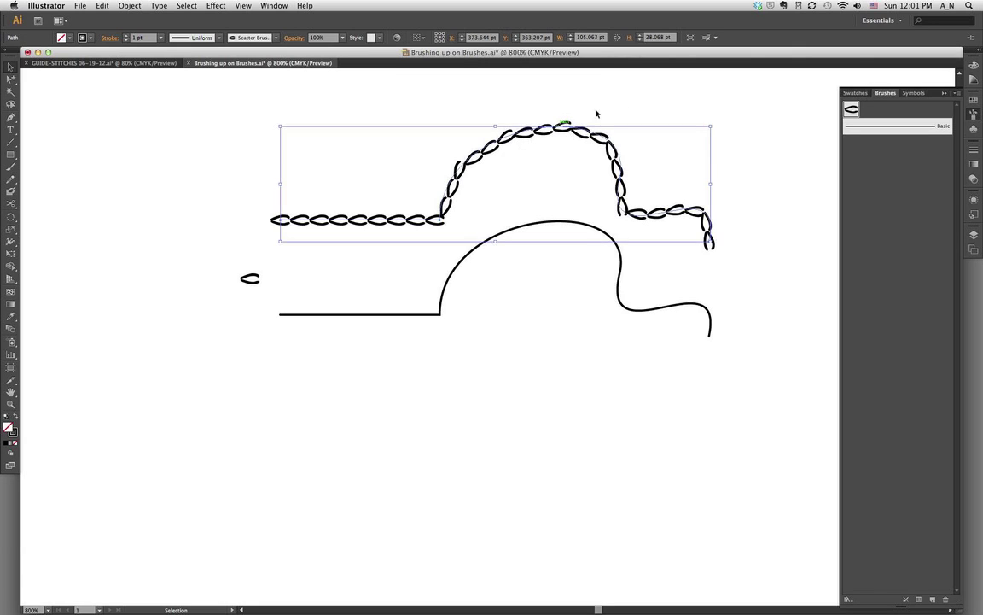
click(687, 100)
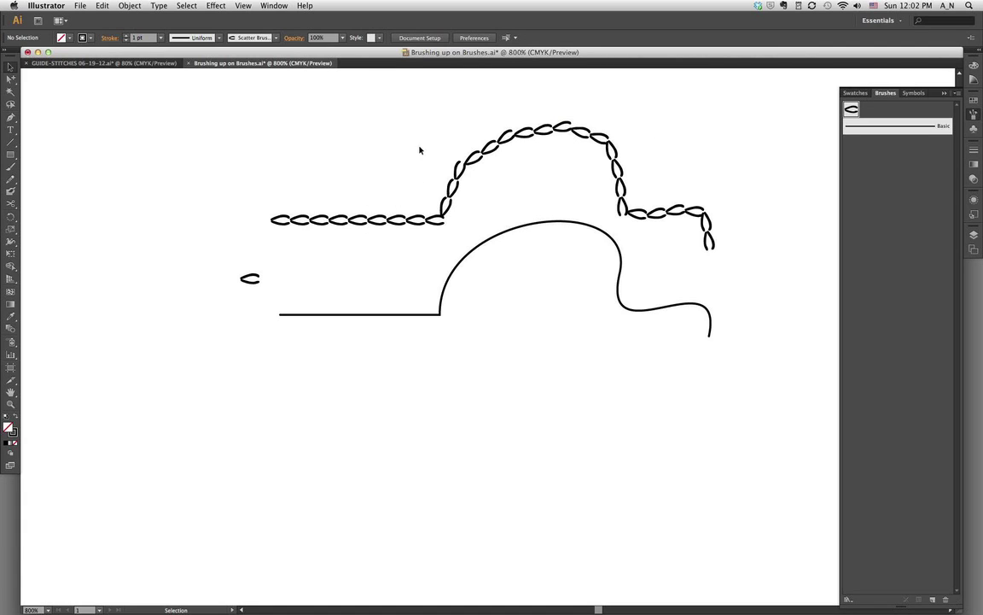
click(441, 221)
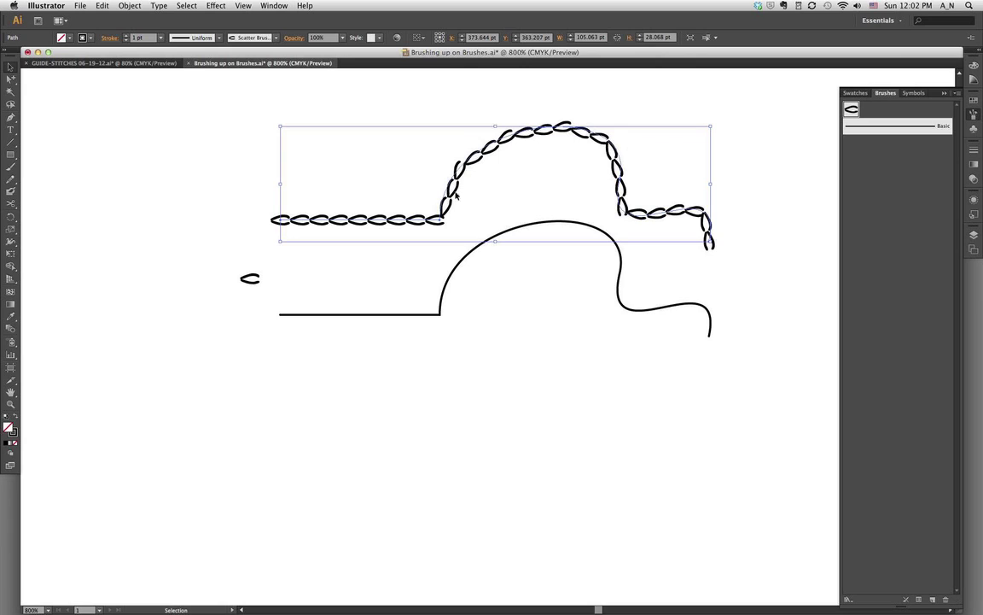
mouse_move(626, 111)
mouse_down()
mouse_move(582, 149)
mouse_move(636, 116)
mouse_up()
Tighten Scatter Brush 1 spacing to 86% and apply it to the existing upper-path strokes.
double_click(851, 111)
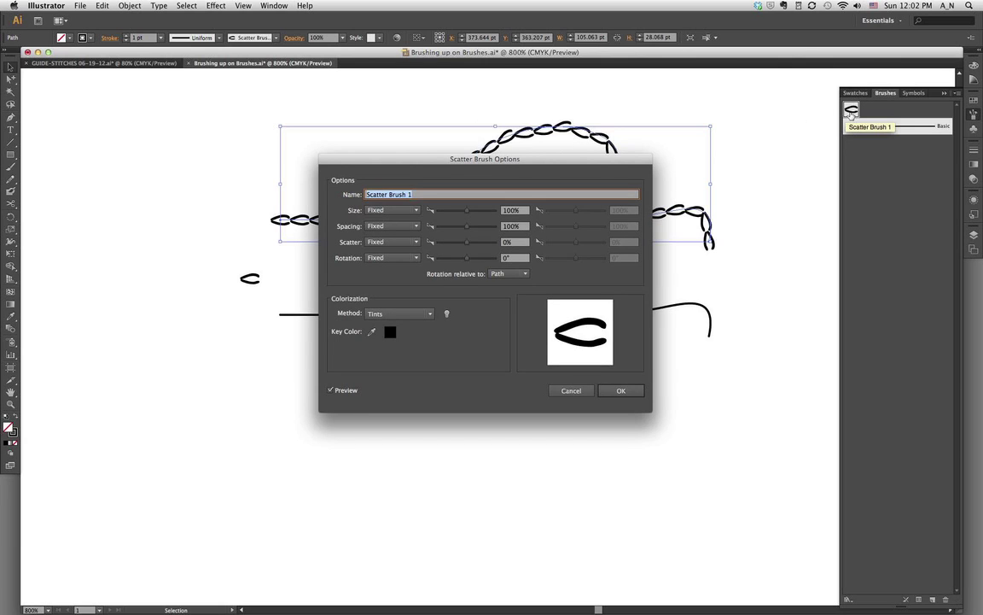
drag(618, 166, 720, 263)
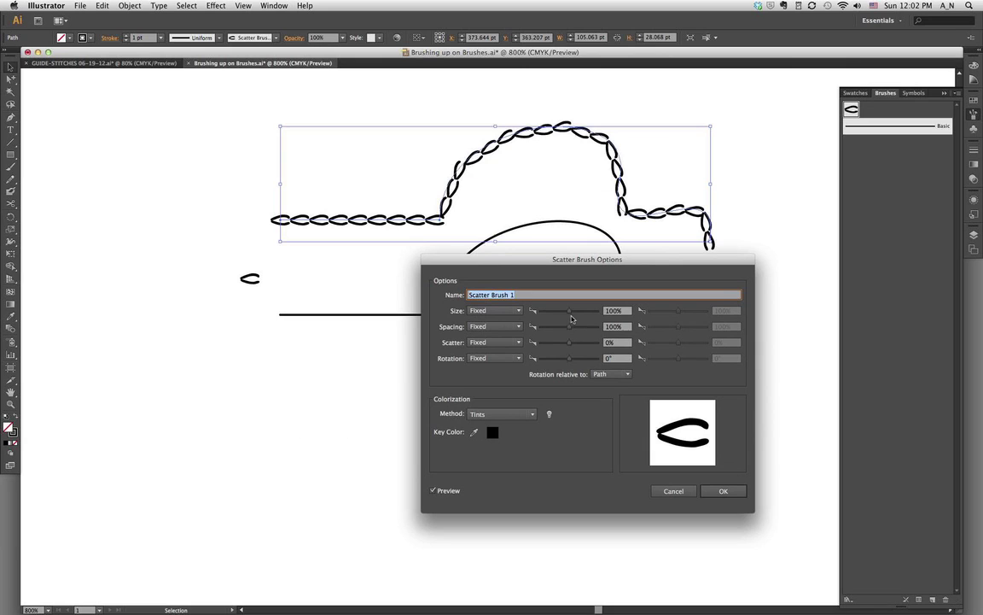
drag(570, 331, 564, 331)
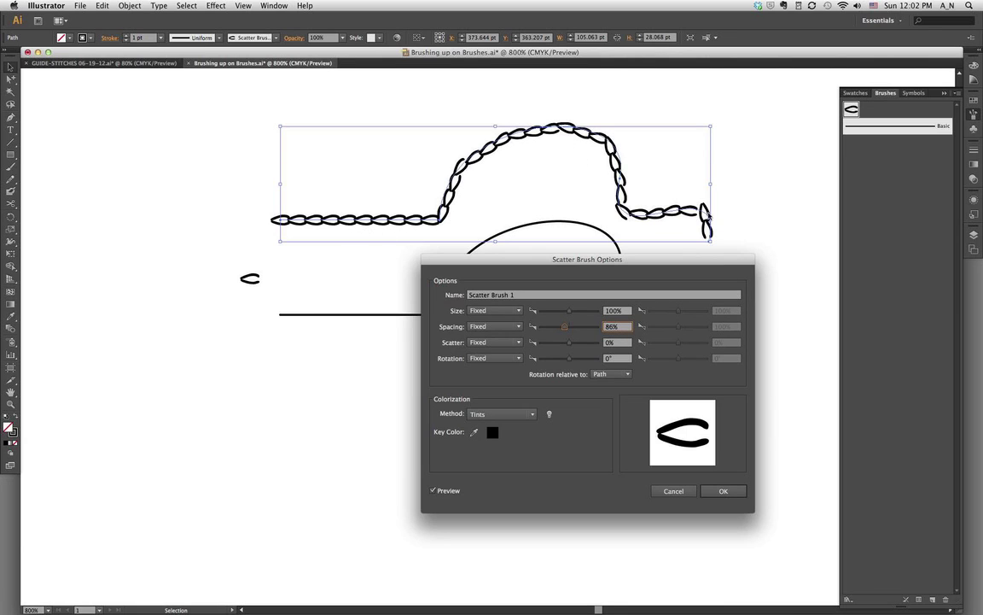
click(721, 491)
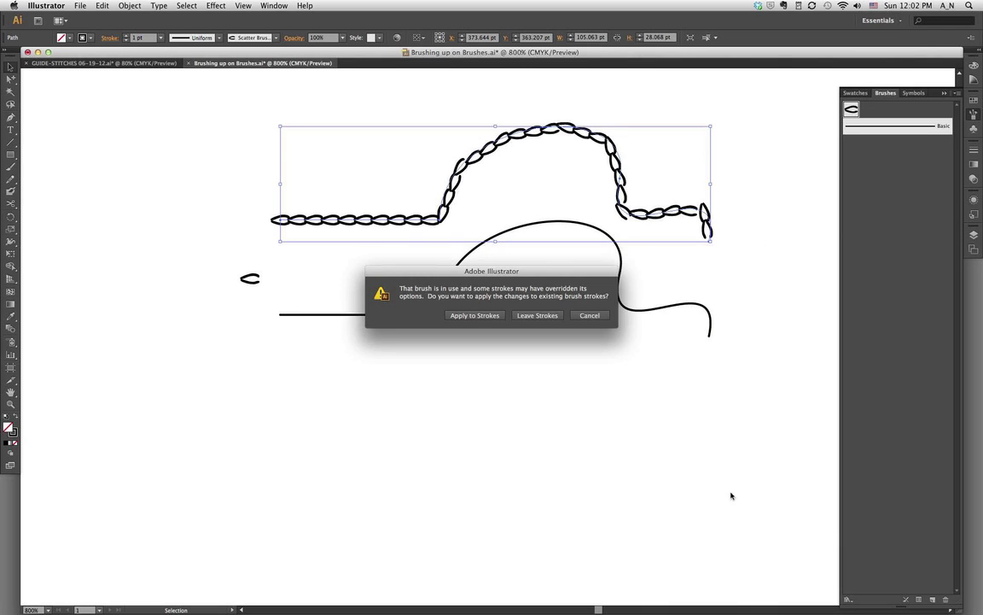
click(472, 315)
Make the small C stitch a Tints-colorized pattern brush, then select the lower curved path.
click(292, 283)
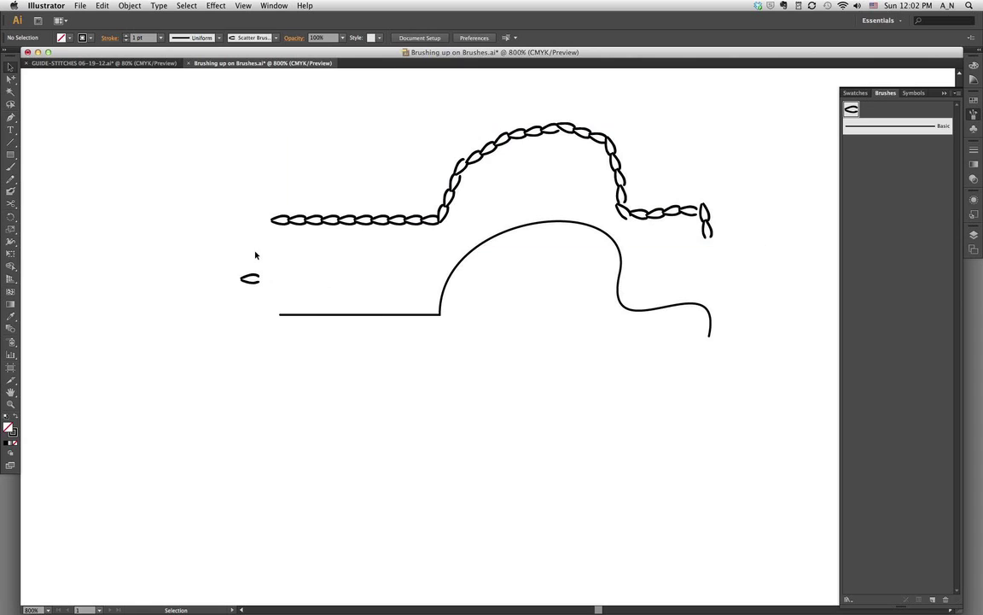
mouse_move(255, 254)
mouse_down()
mouse_move(239, 282)
mouse_move(898, 164)
mouse_move(888, 155)
mouse_move(870, 169)
mouse_up()
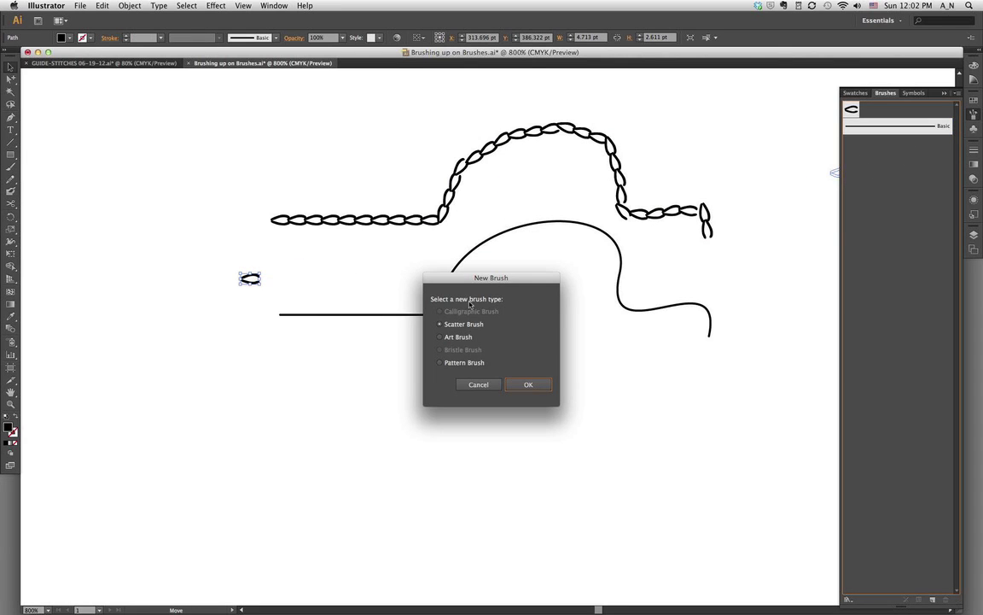
click(440, 364)
click(528, 385)
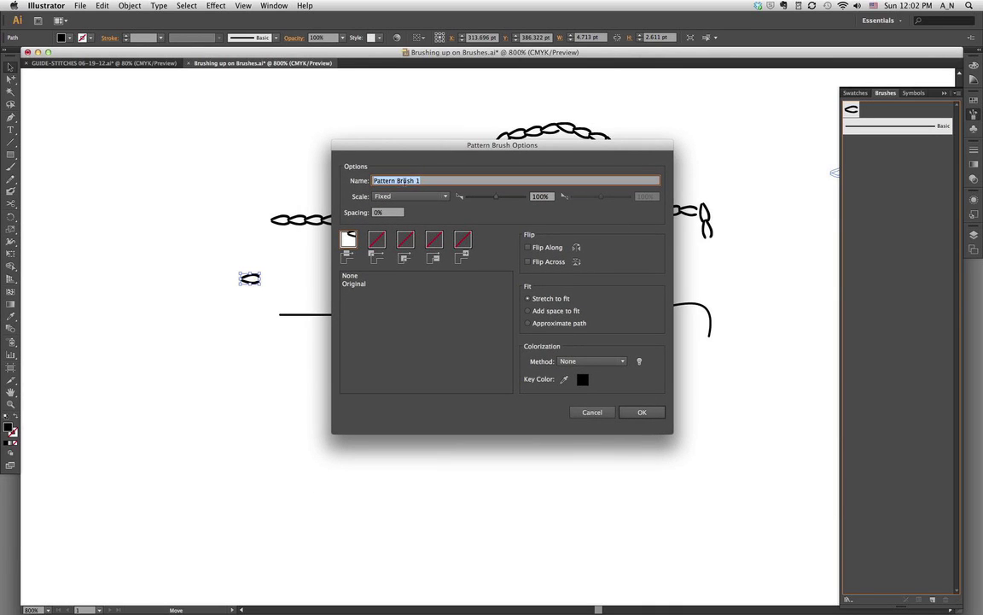
key(Right)
click(591, 362)
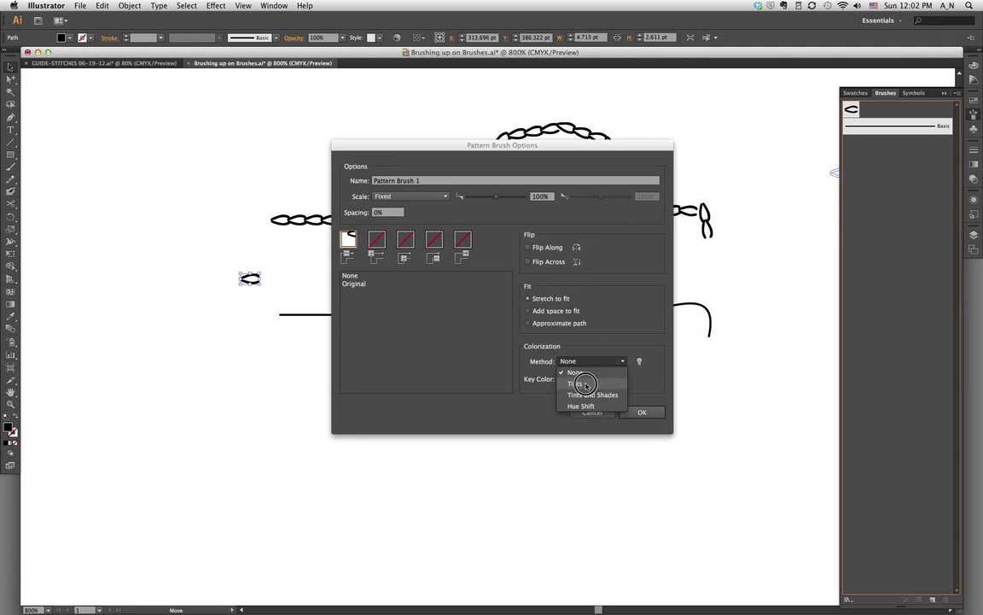
click(593, 384)
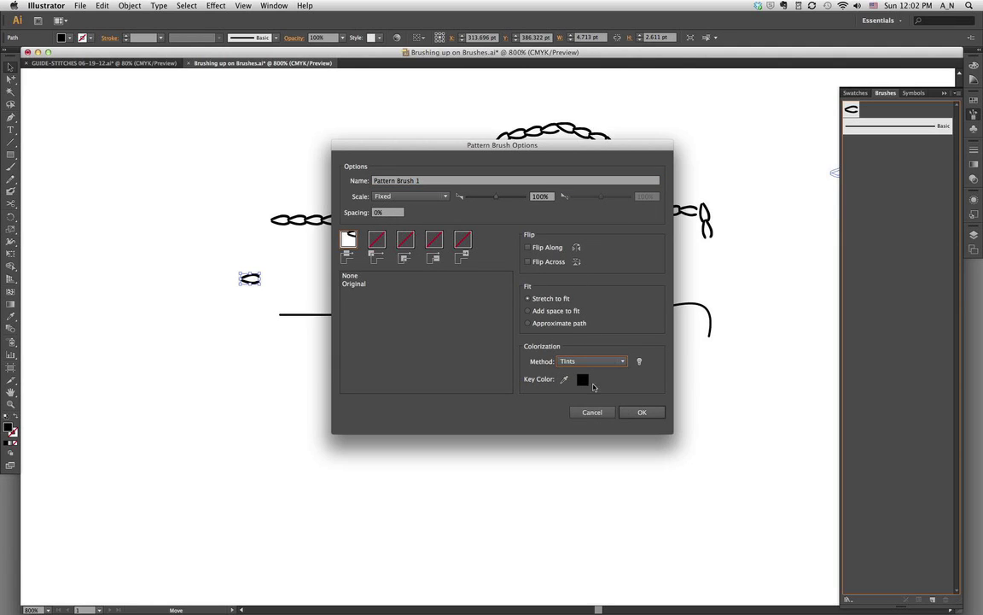
click(642, 411)
click(583, 224)
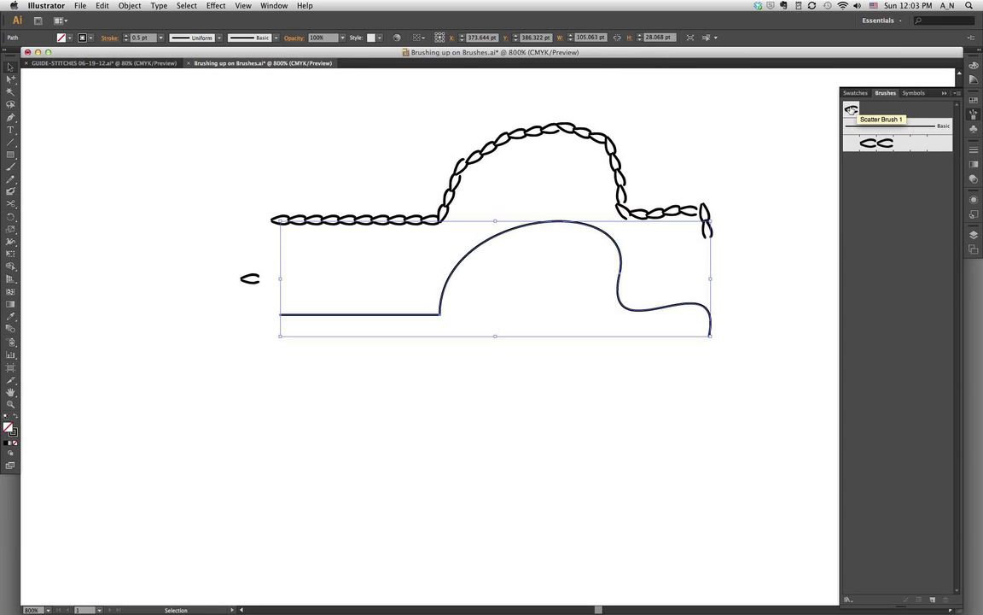
Apply the new C-stitch pattern brush to the lower wavy path, then reselect it.
click(878, 143)
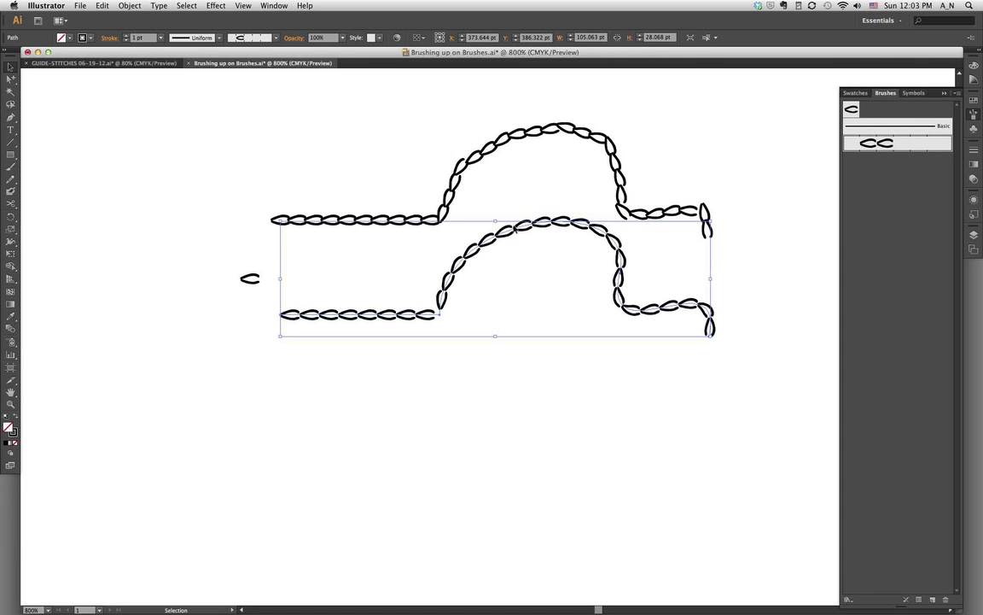
click(518, 209)
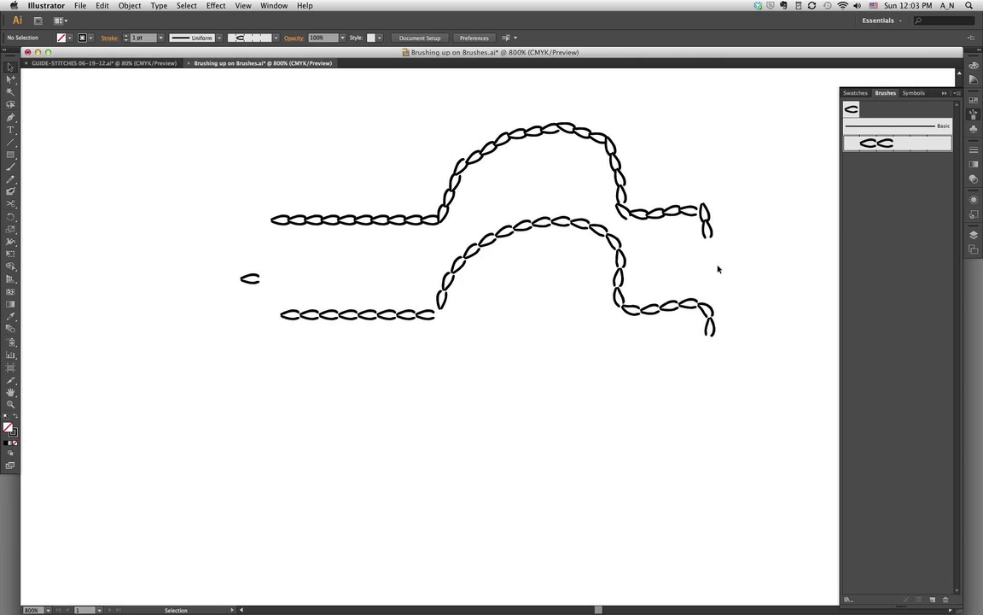
drag(652, 252, 597, 260)
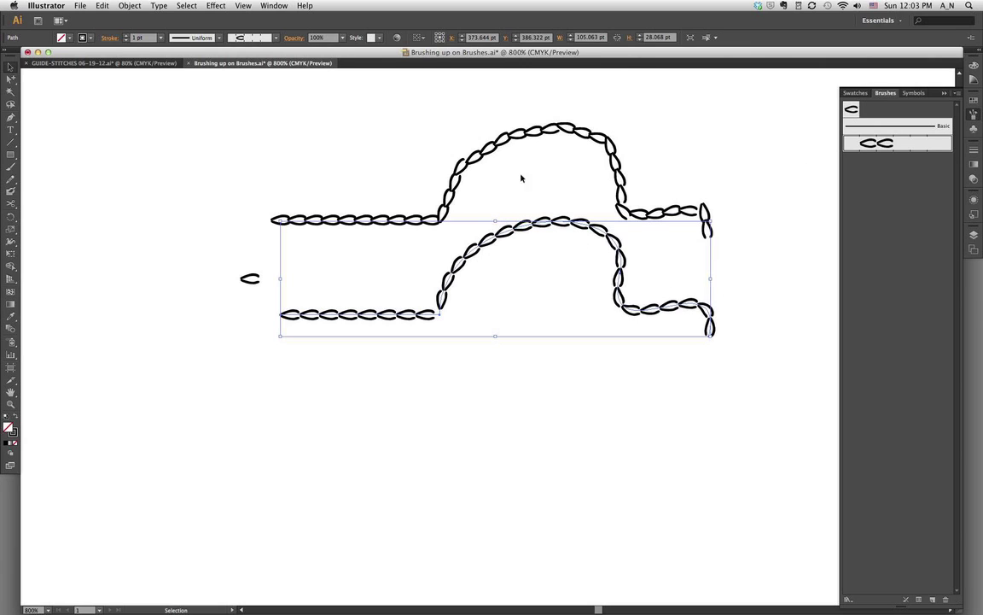
Try a negative spacing for Pattern Brush 2 with Preview turned on.
double_click(883, 145)
drag(543, 146, 642, 92)
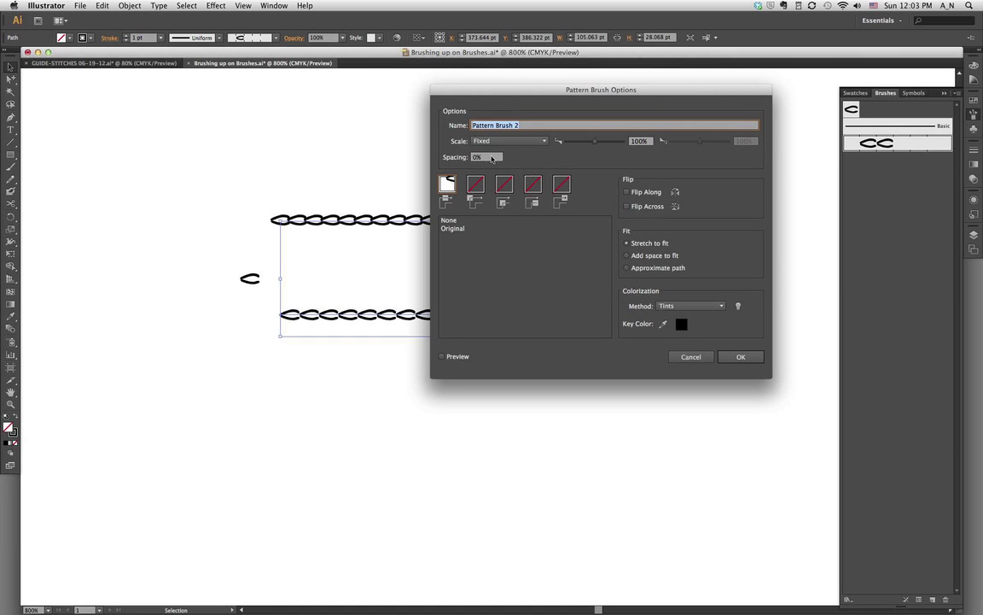
mouse_move(617, 87)
mouse_down()
mouse_move(613, 107)
mouse_move(582, 108)
mouse_up()
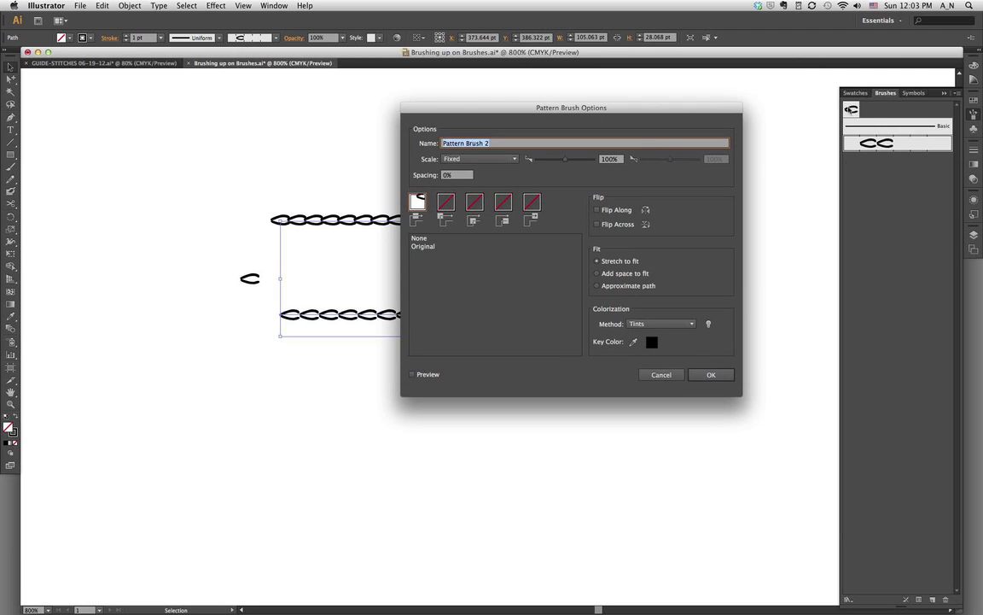
click(457, 176)
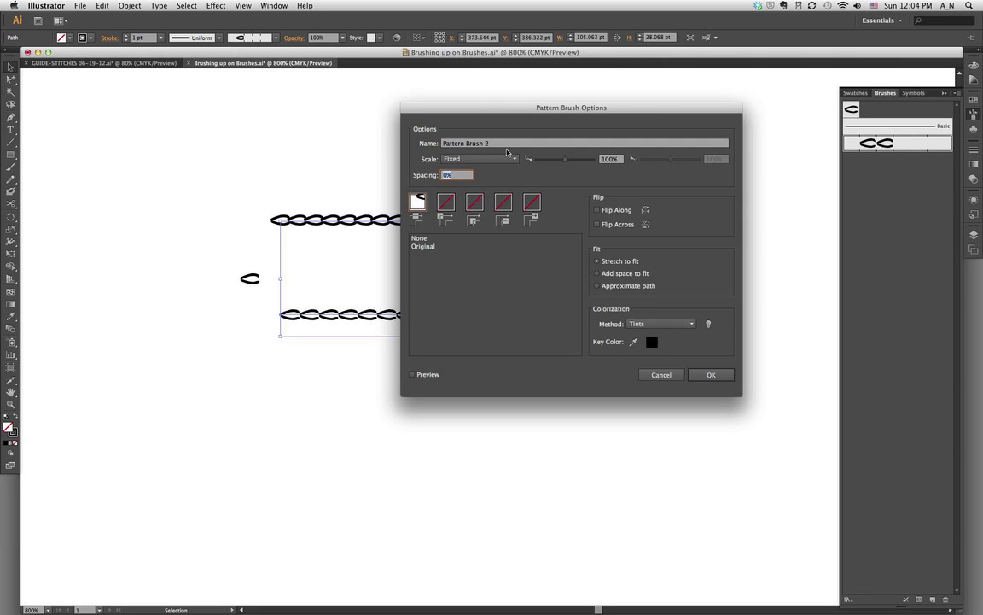
text(-15)
click(414, 376)
Confirm the brush options and drag a copy of the C stitch tile onto the artboard.
click(712, 373)
click(823, 158)
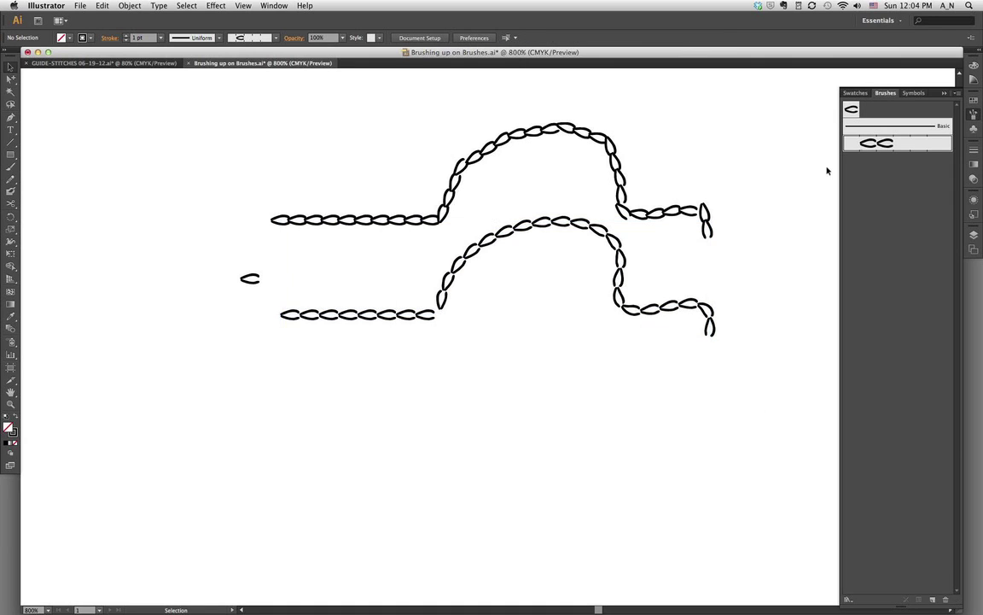
mouse_move(851, 109)
mouse_down()
mouse_move(637, 294)
mouse_move(507, 377)
mouse_up()
Re-place the C tile copy on the artboard and zoom in closely on it.
key(super+z)
mouse_move(875, 145)
mouse_down()
mouse_move(714, 204)
mouse_move(499, 347)
mouse_up()
key(z)
drag(547, 317, 441, 380)
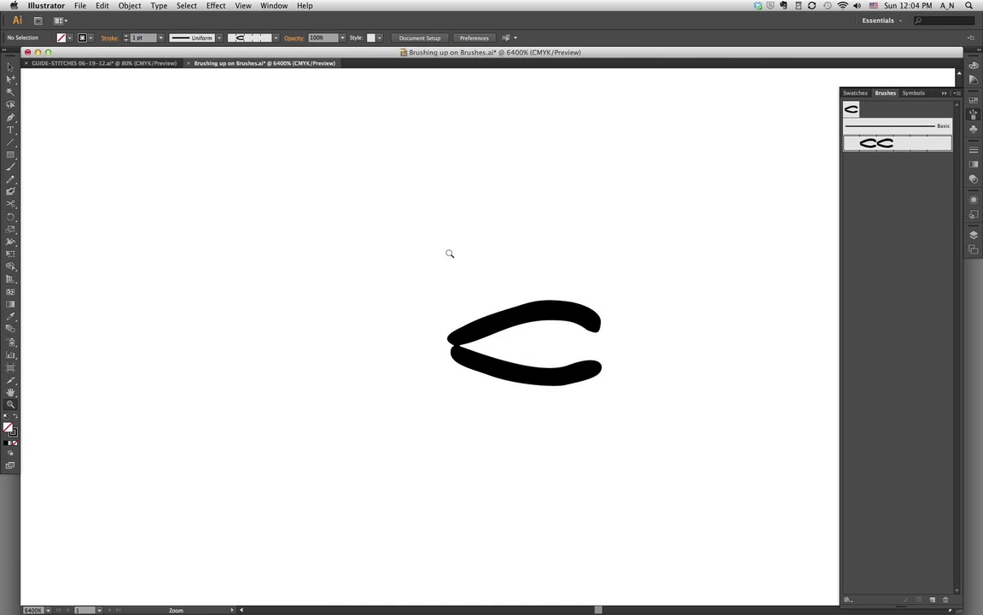
With Direct Selection, nudge the C's lower-right end anchor about 0.39 pt left.
click(10, 67)
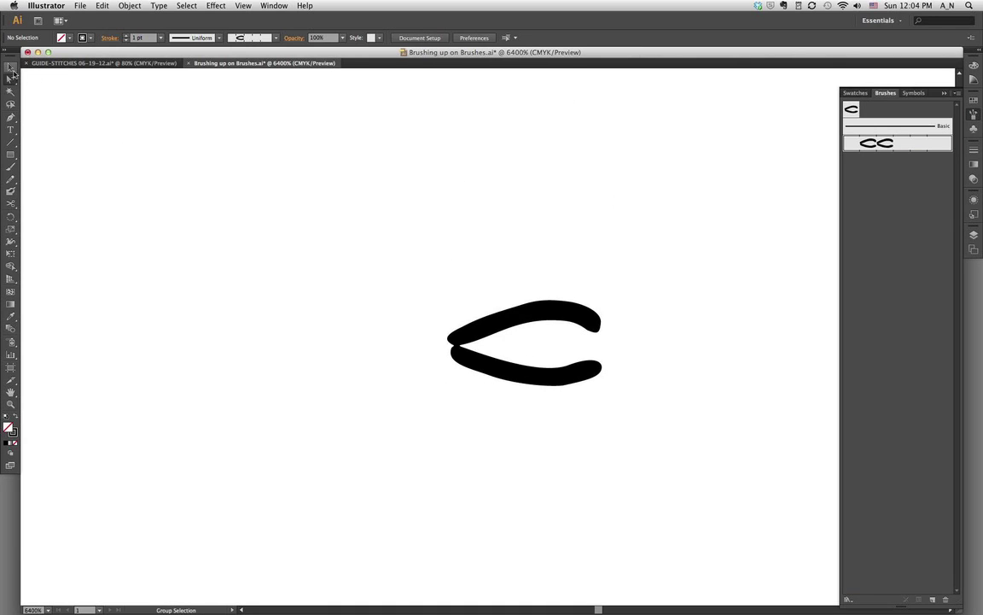
drag(10, 79, 38, 82)
drag(422, 279, 459, 326)
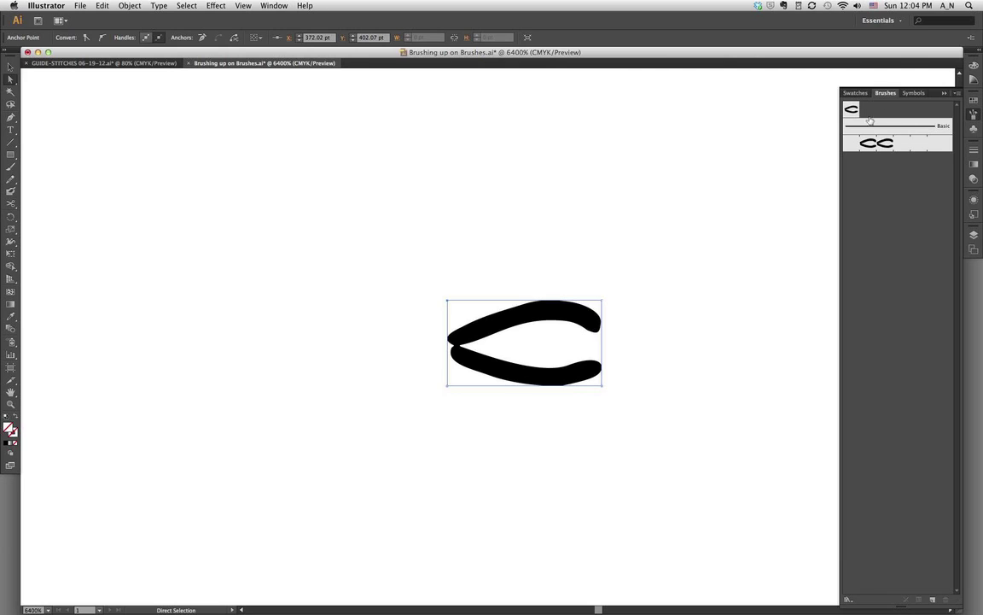
click(623, 285)
click(601, 387)
drag(601, 387, 588, 390)
click(637, 352)
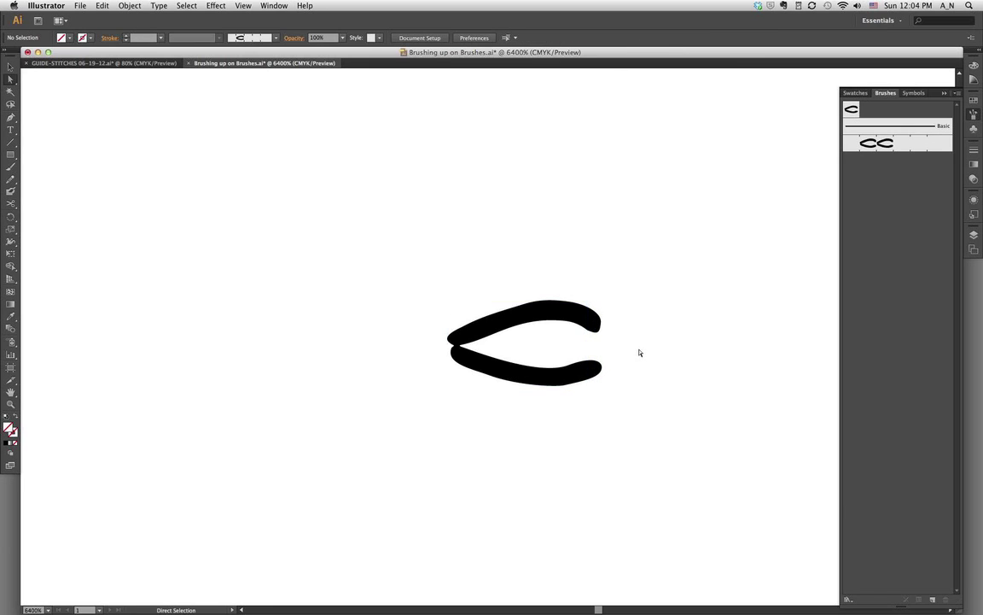
Zoom out from the C stitch to see the stitched paths.
key(z)
key(super+minus)
alt+click(388, 301)
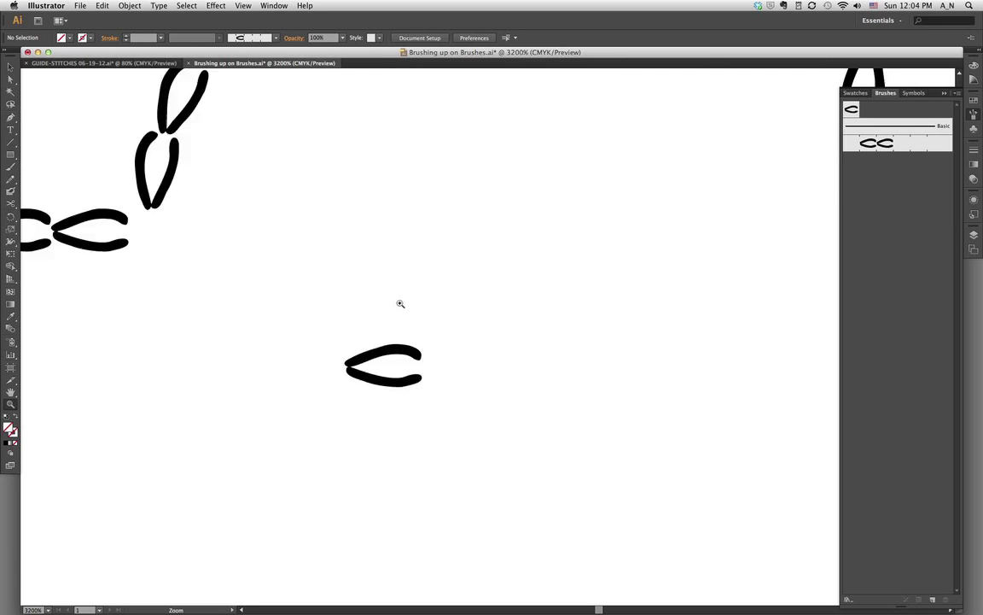
alt+click(488, 345)
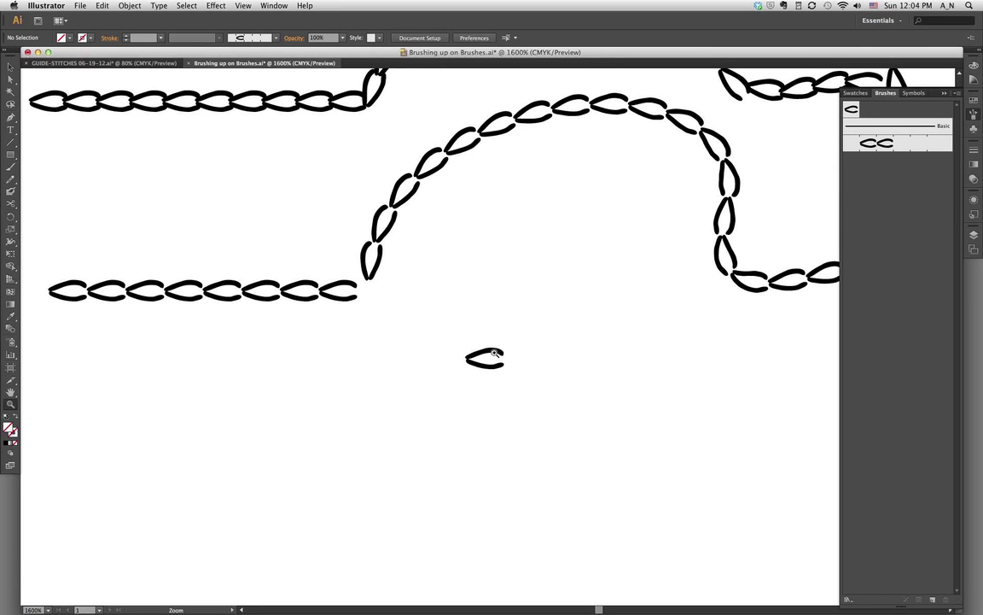
Replace Pattern Brush 2's tile with the reshaped C stitch and confirm the options.
key(v)
click(502, 357)
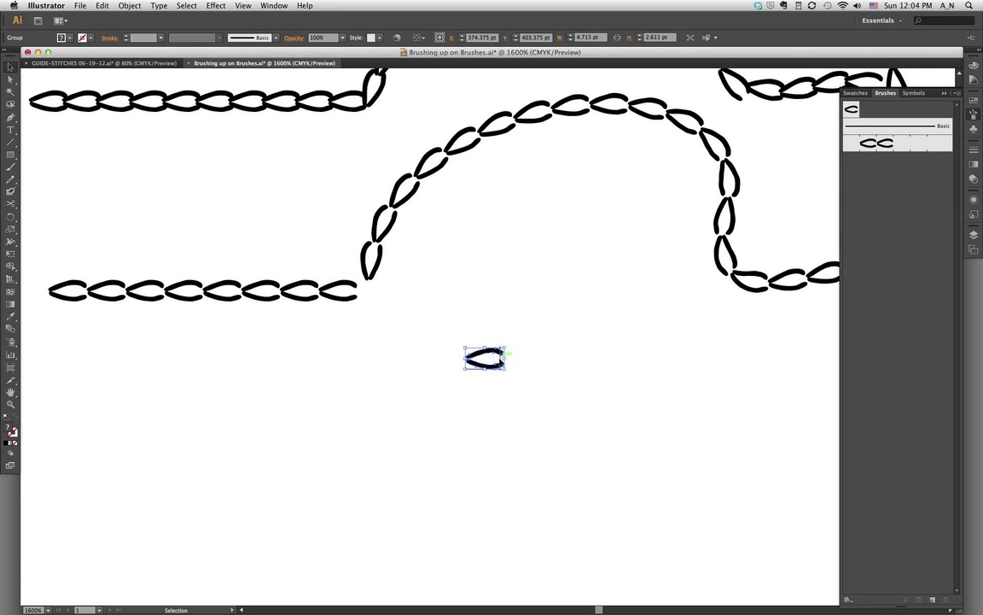
click(507, 360)
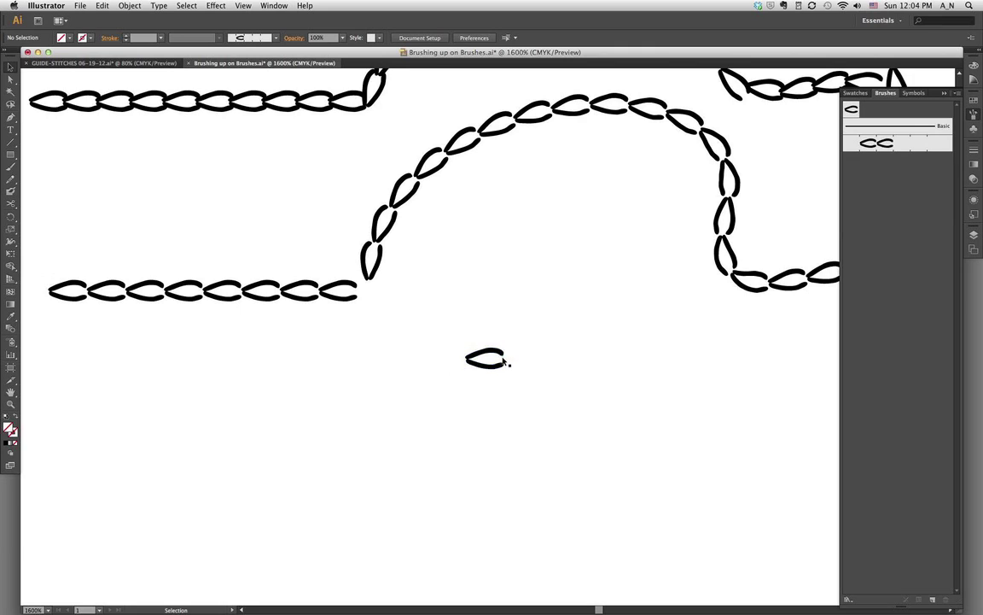
mouse_move(484, 357)
mouse_down()
mouse_move(786, 163)
mouse_move(877, 141)
mouse_move(850, 150)
mouse_move(886, 154)
mouse_move(879, 143)
mouse_move(842, 143)
mouse_move(840, 152)
mouse_move(888, 153)
mouse_move(870, 143)
mouse_move(873, 155)
mouse_move(886, 154)
mouse_move(879, 147)
mouse_up()
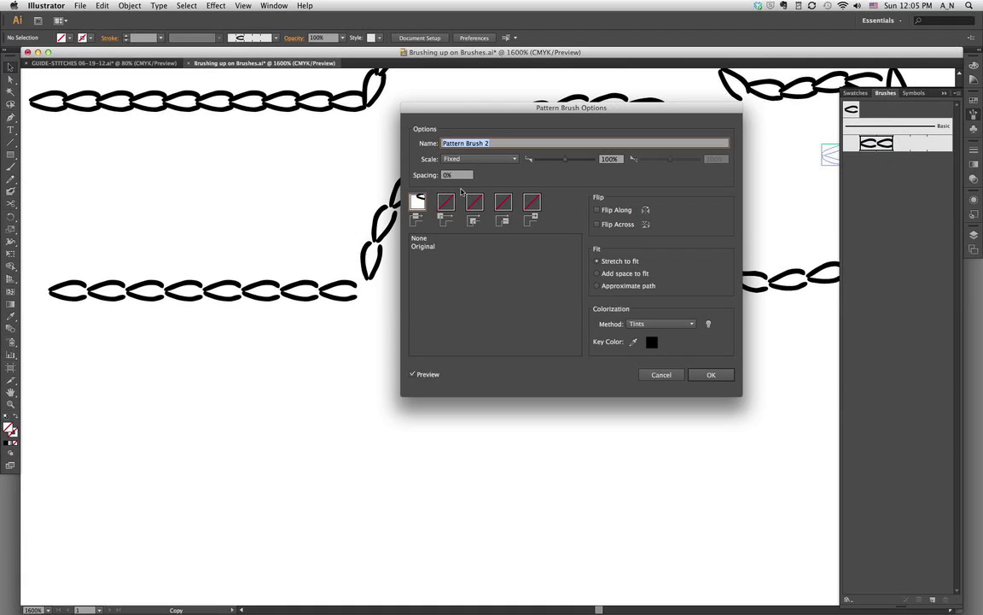
click(718, 376)
Apply the updated tile to existing strokes and zoom out a step.
key(Return)
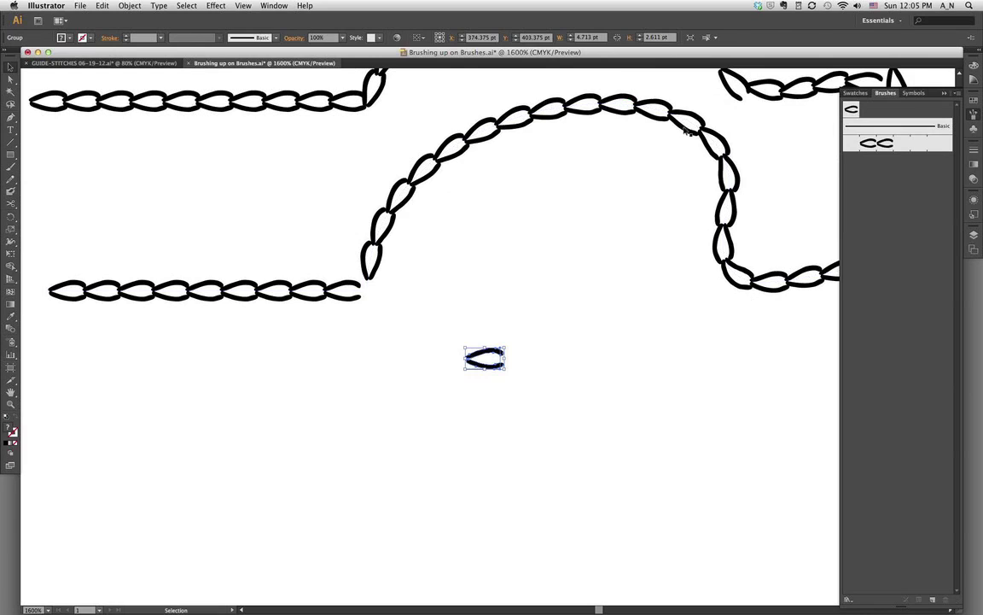
click(524, 345)
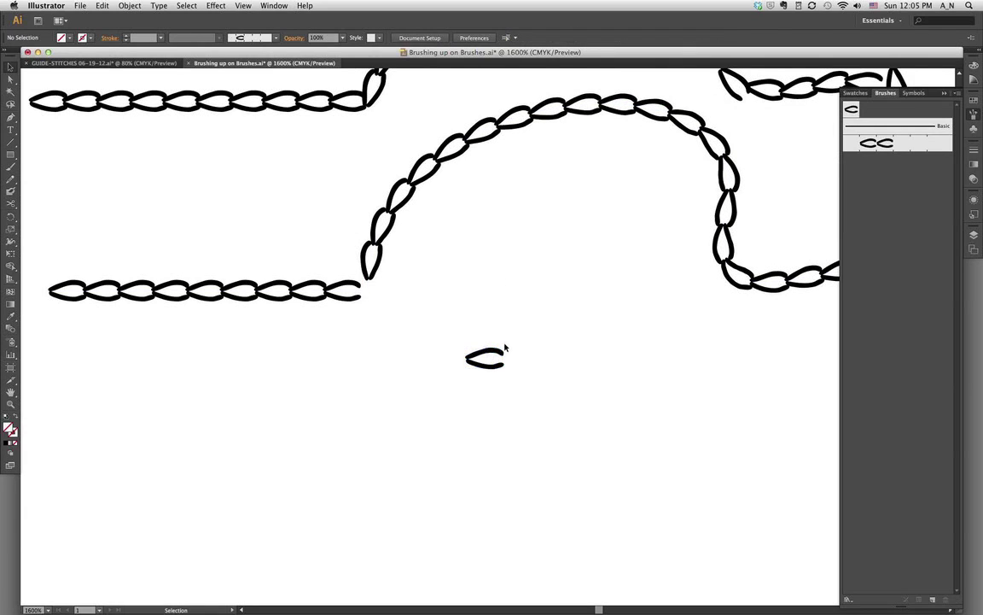
key(z)
alt+click(493, 337)
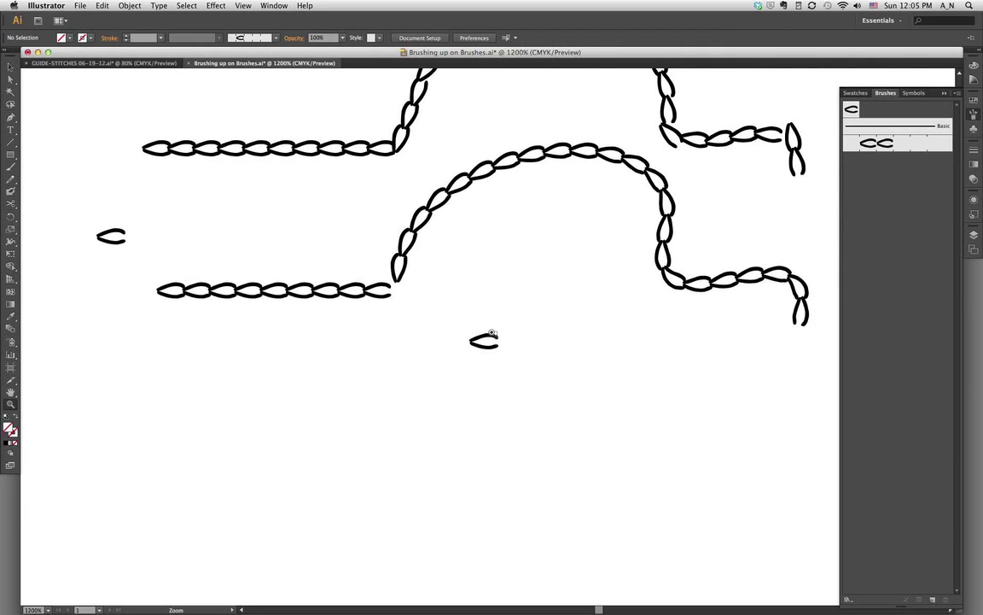
Zoom out further until both chain paths and the loose stitches are in view.
key(v)
click(493, 340)
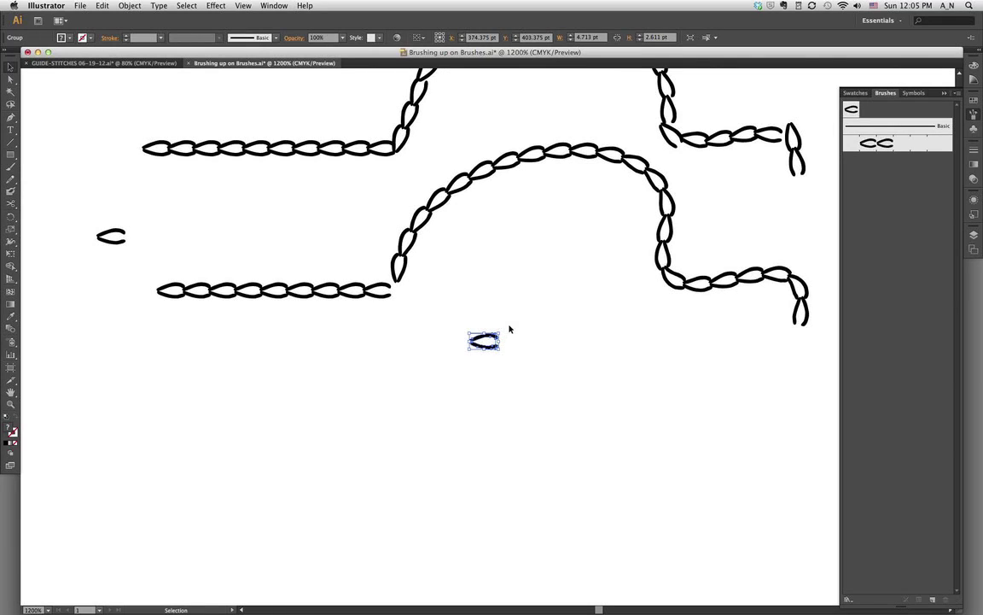
click(510, 328)
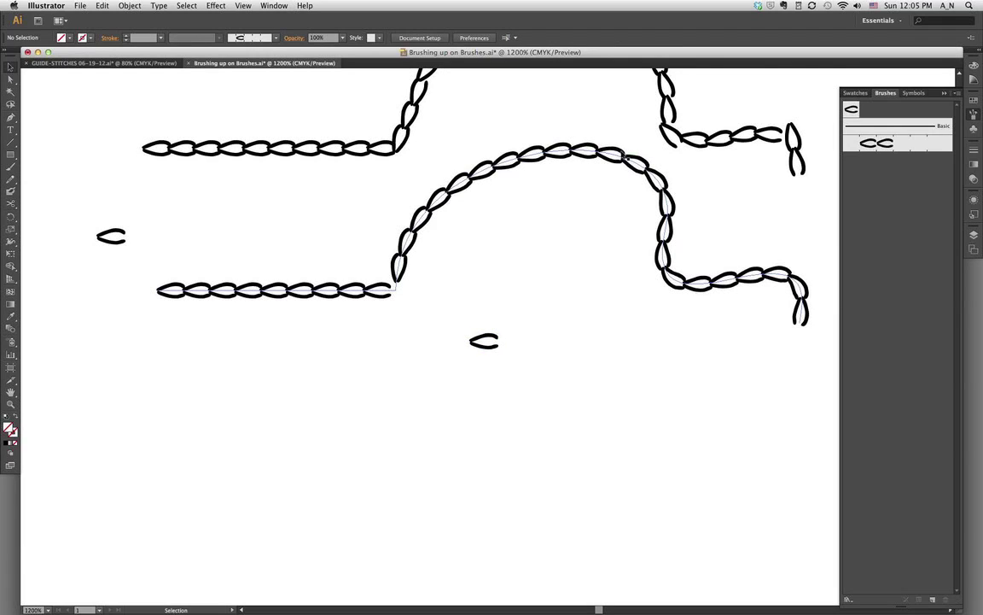
key(z)
alt+click(483, 278)
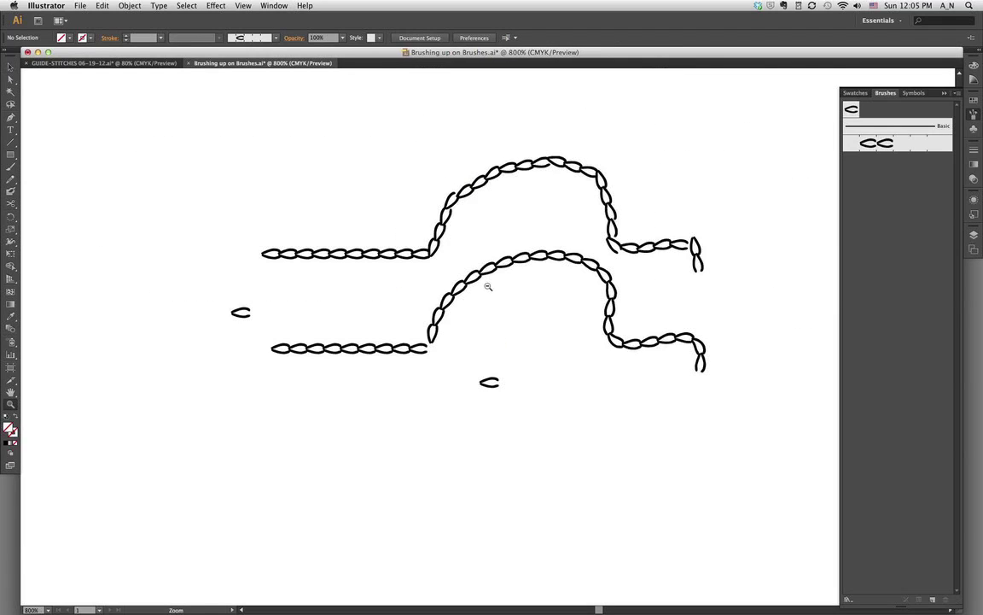
key(v)
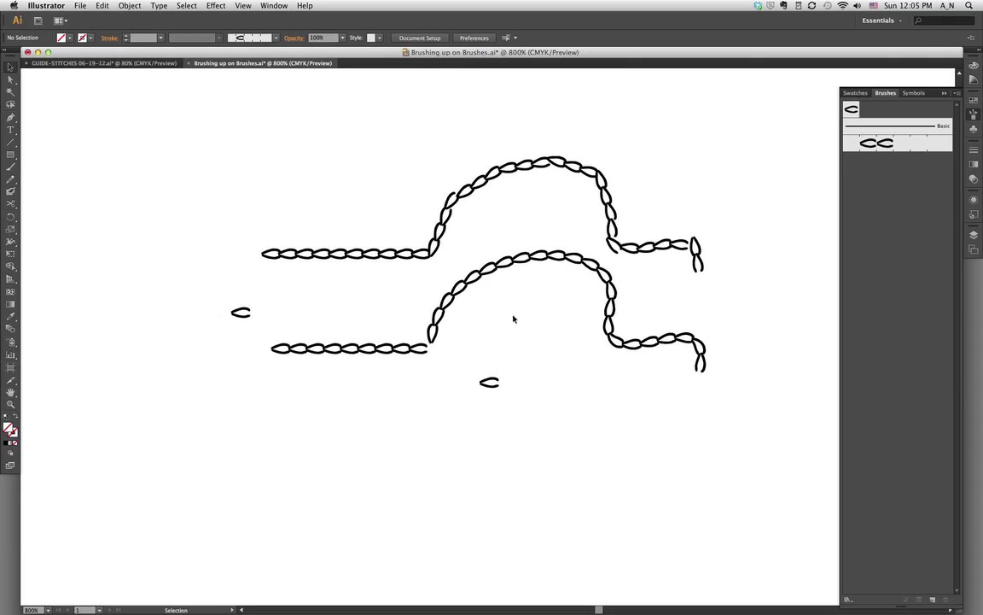
Set the chain pattern brush's Outer Corner tile to None.
key(a)
click(432, 349)
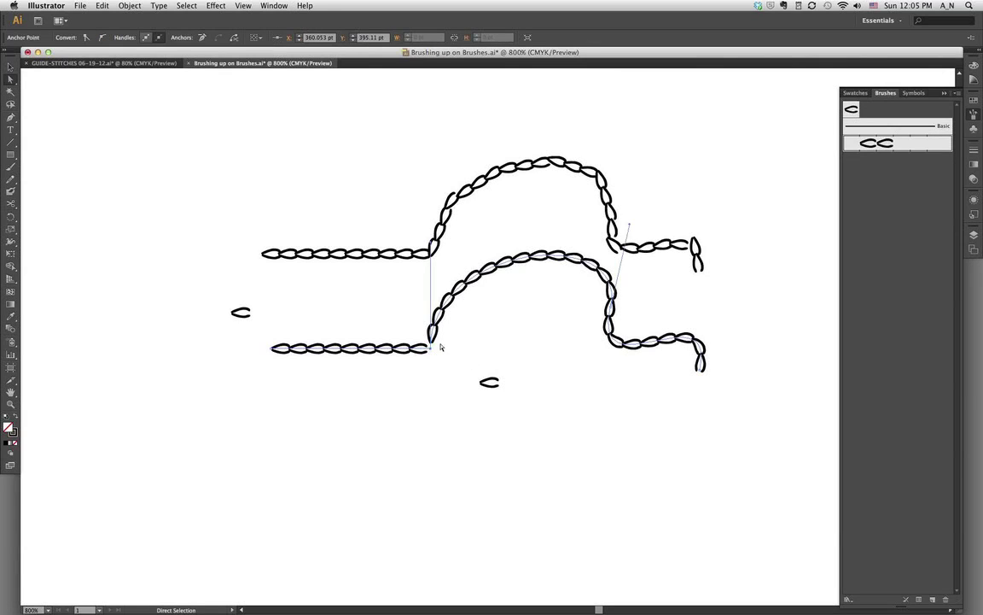
click(431, 350)
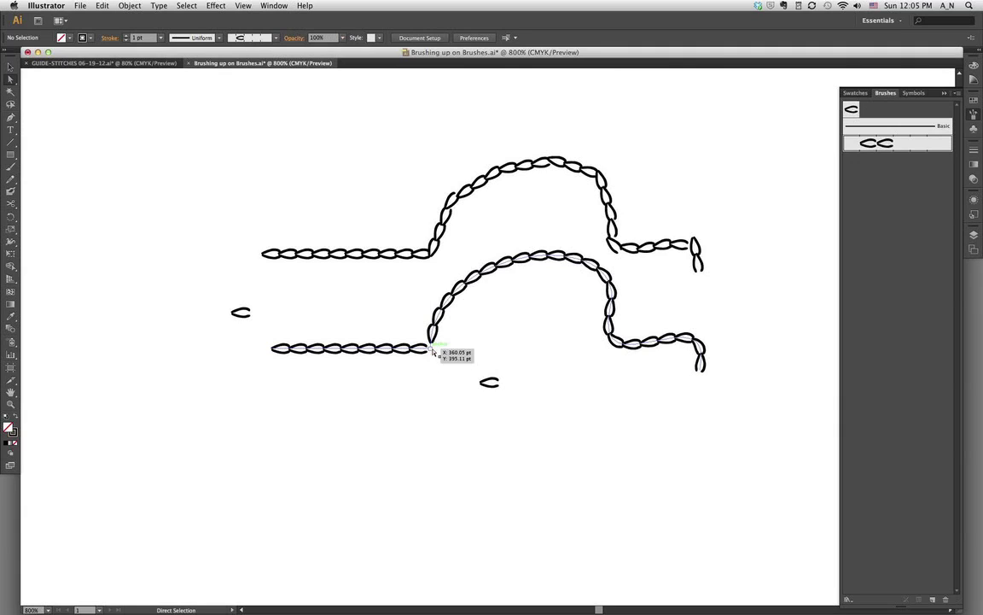
double_click(881, 144)
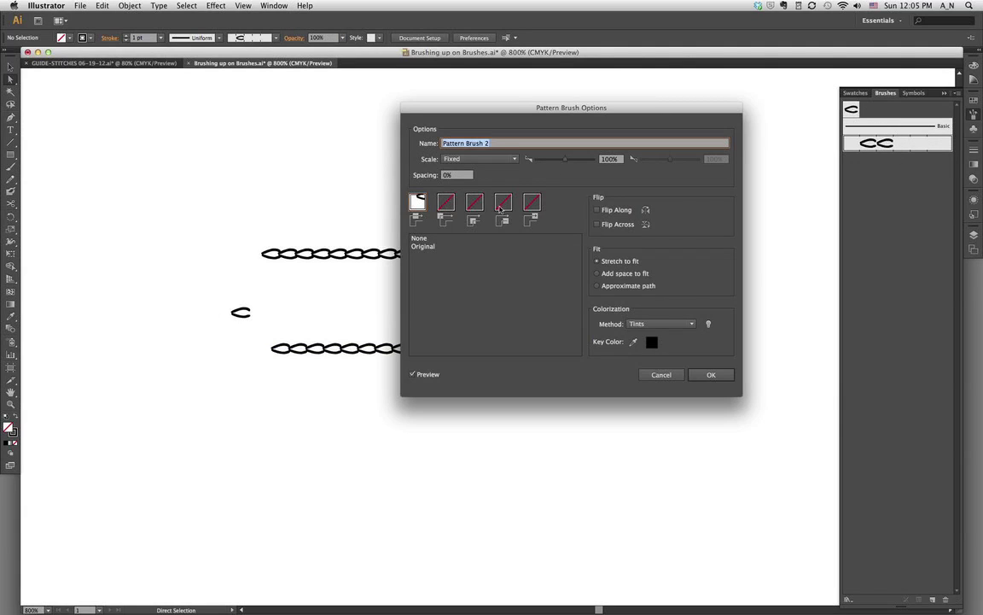
click(446, 205)
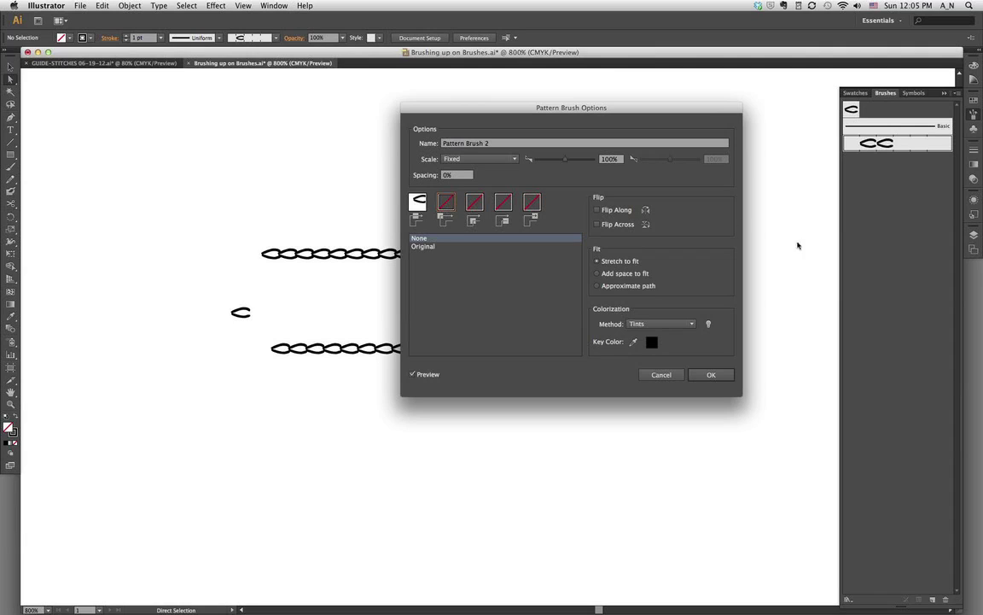
click(714, 375)
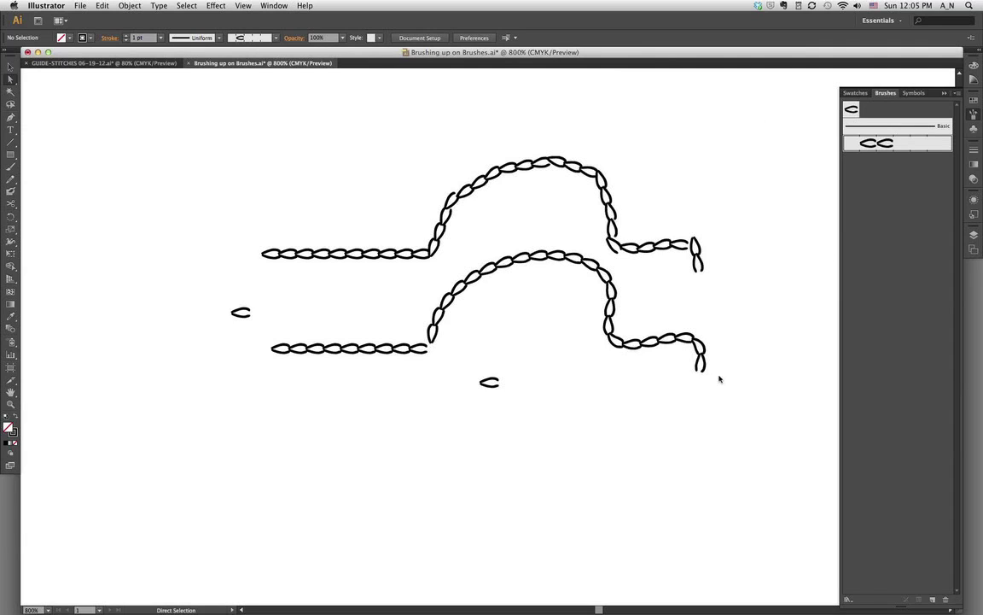
Cut the lower chain path at its left corner anchor with Scissors.
click(431, 345)
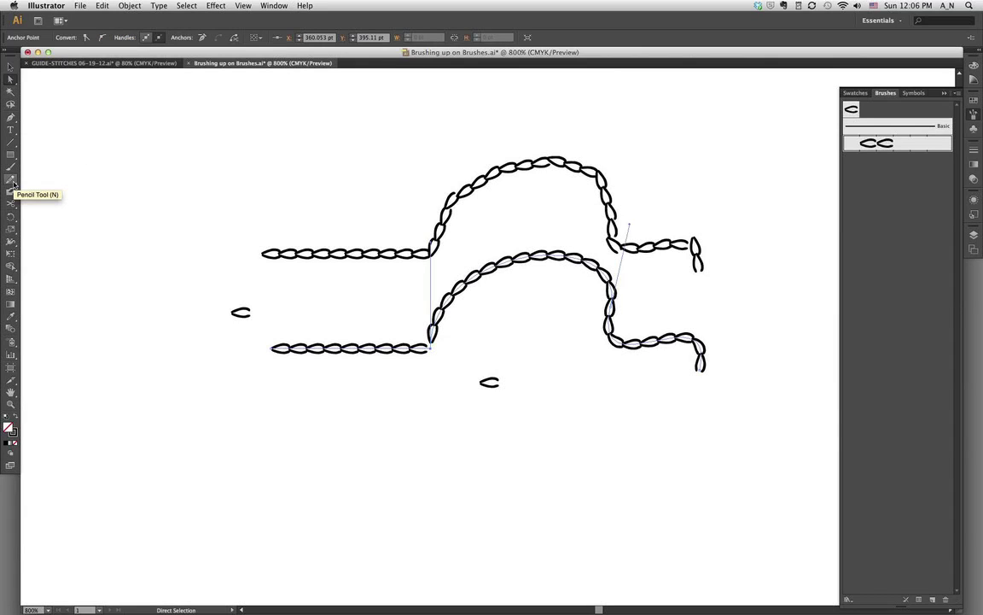
key(c)
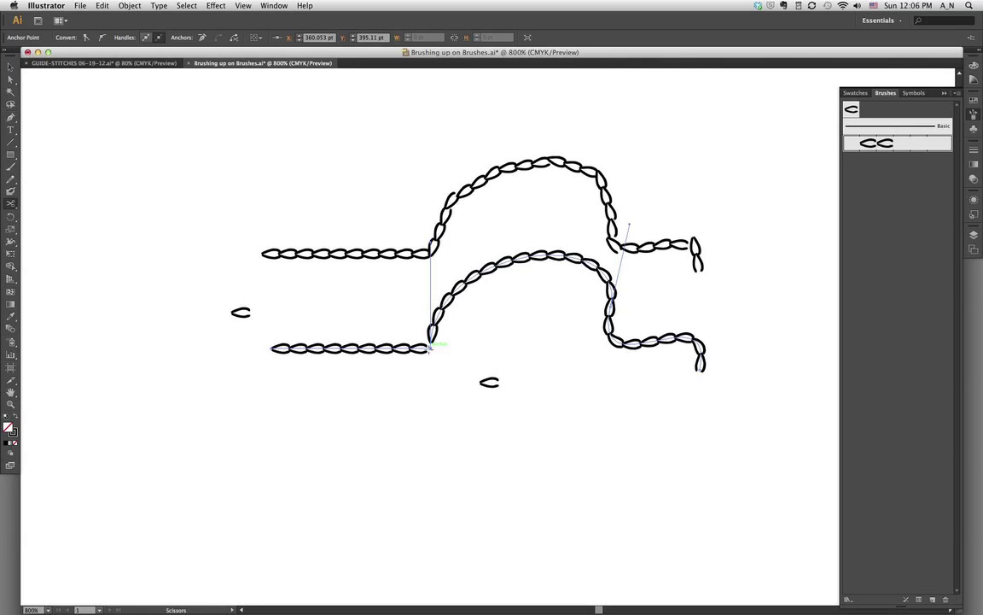
click(430, 347)
click(428, 346)
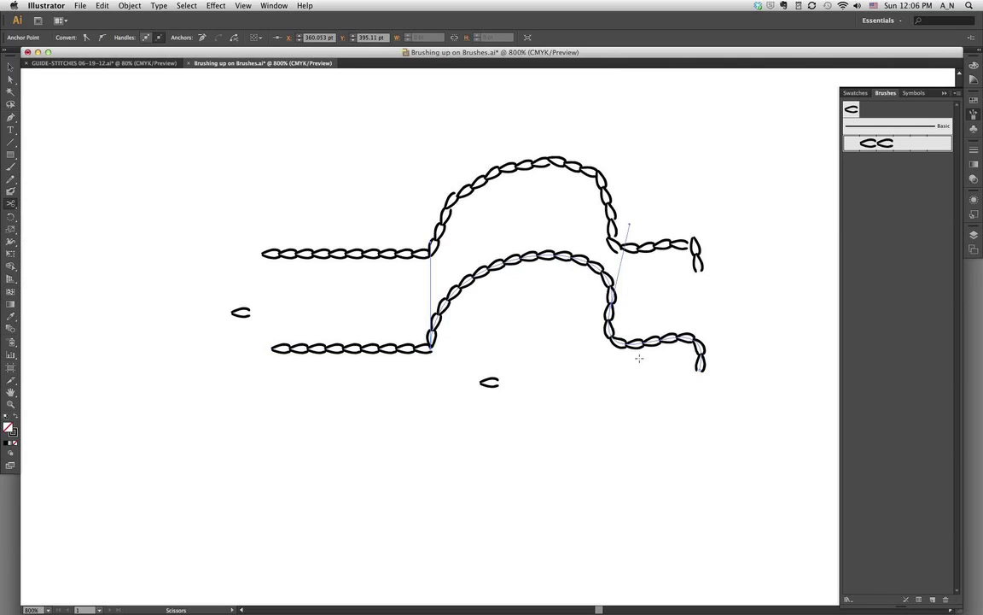
Marquee-select both wavy chain-stitch paths with the Selection tool.
key(v)
click(388, 266)
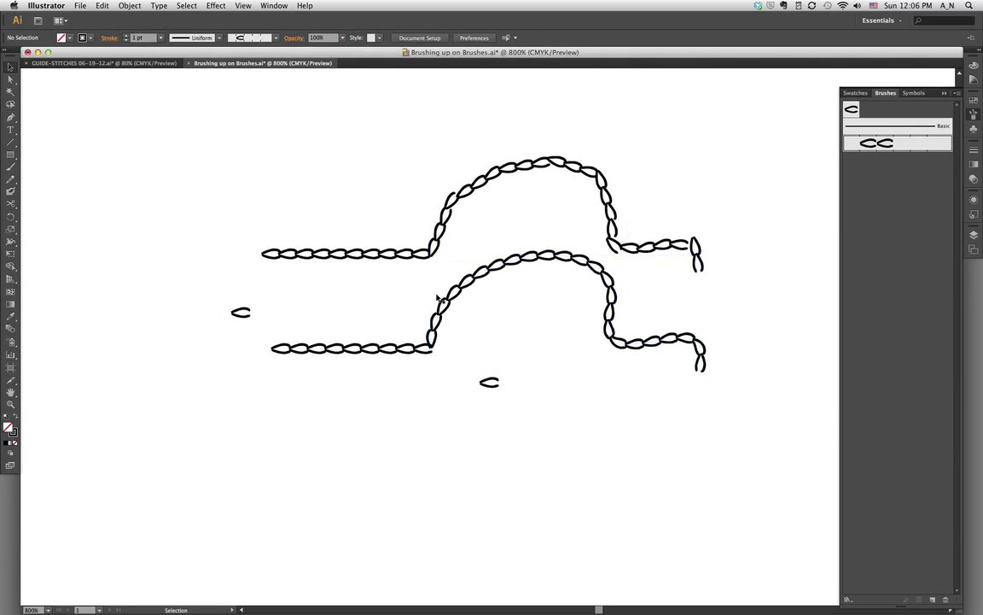
click(477, 403)
drag(477, 403, 474, 404)
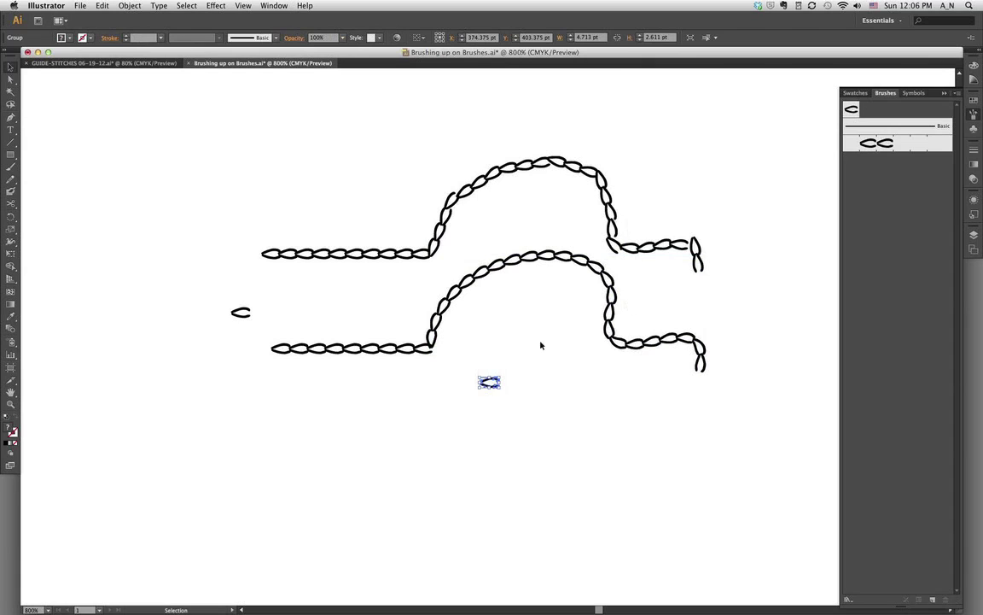
drag(529, 345, 489, 388)
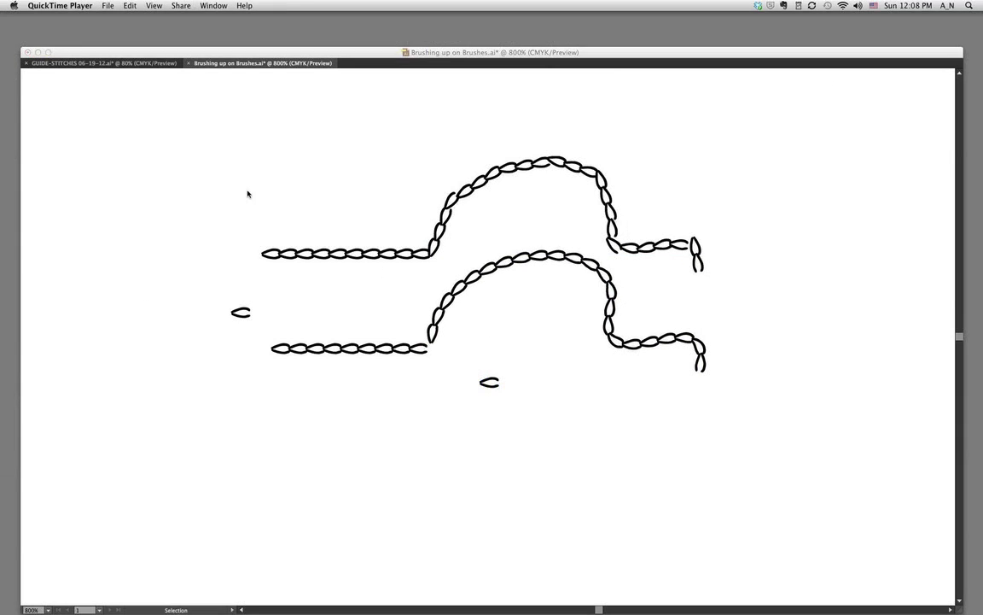
click(254, 189)
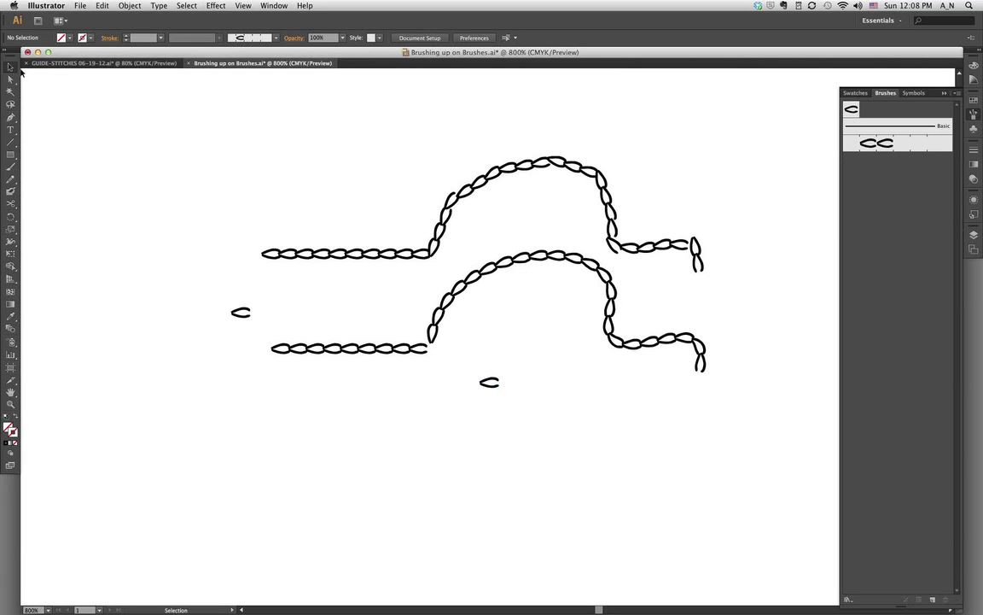
mouse_move(379, 152)
mouse_down()
mouse_move(649, 351)
mouse_move(673, 352)
mouse_up()
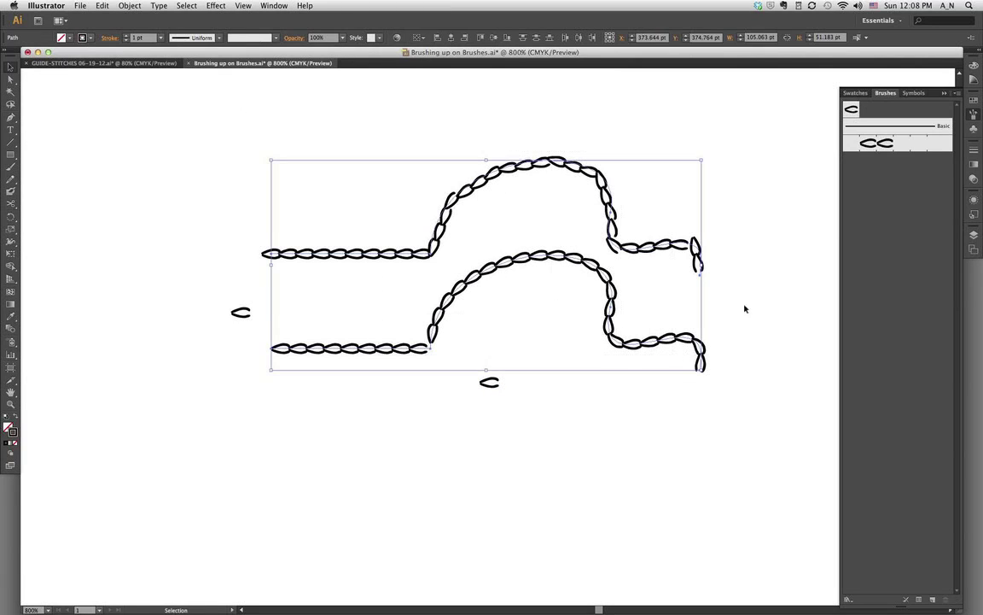
Try Yellow, Blue and Cyan swatches, settle on CMYK Magenta, then select the upper path.
key(F6)
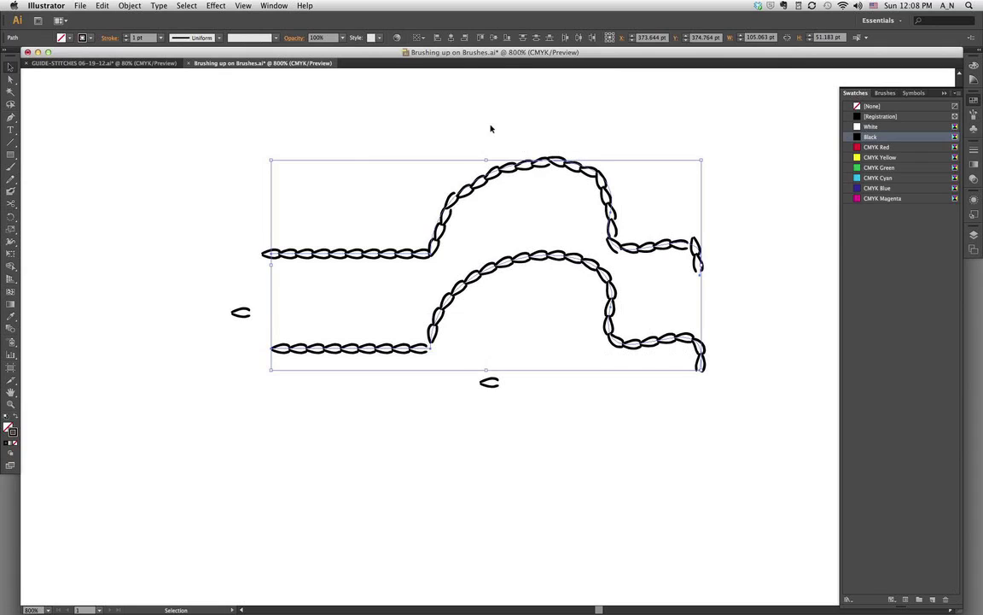
click(879, 157)
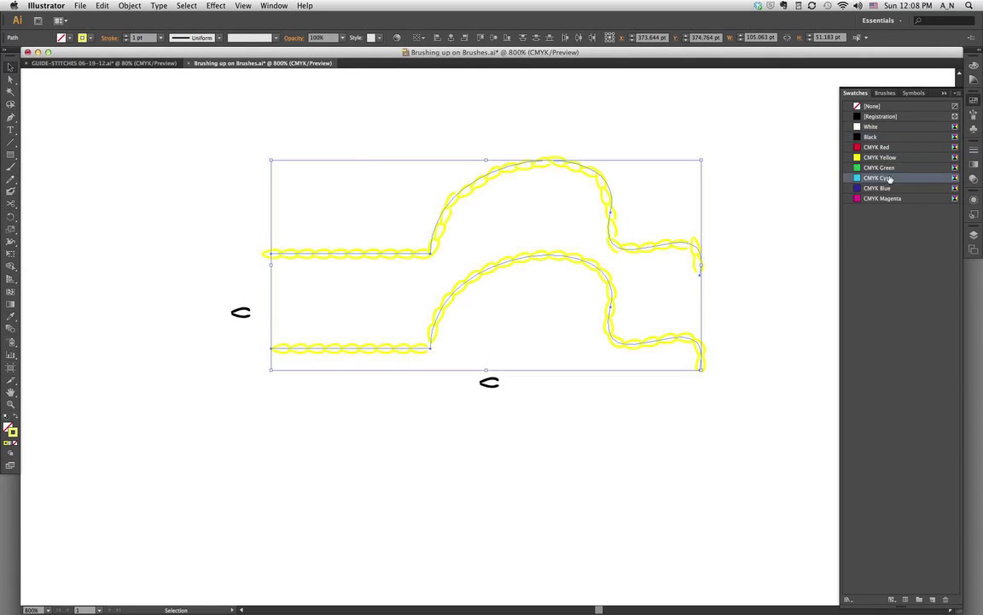
click(893, 187)
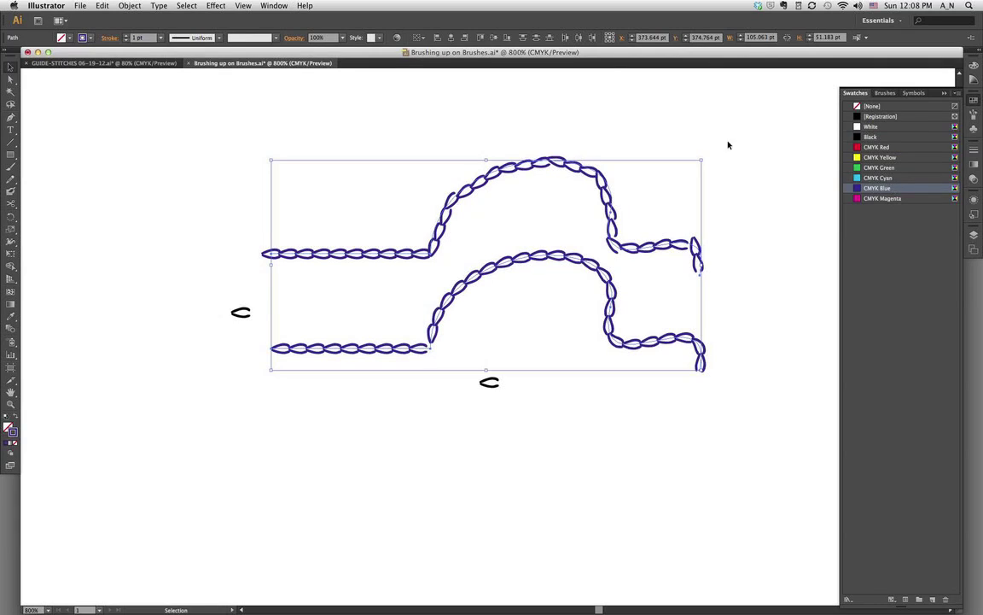
click(870, 176)
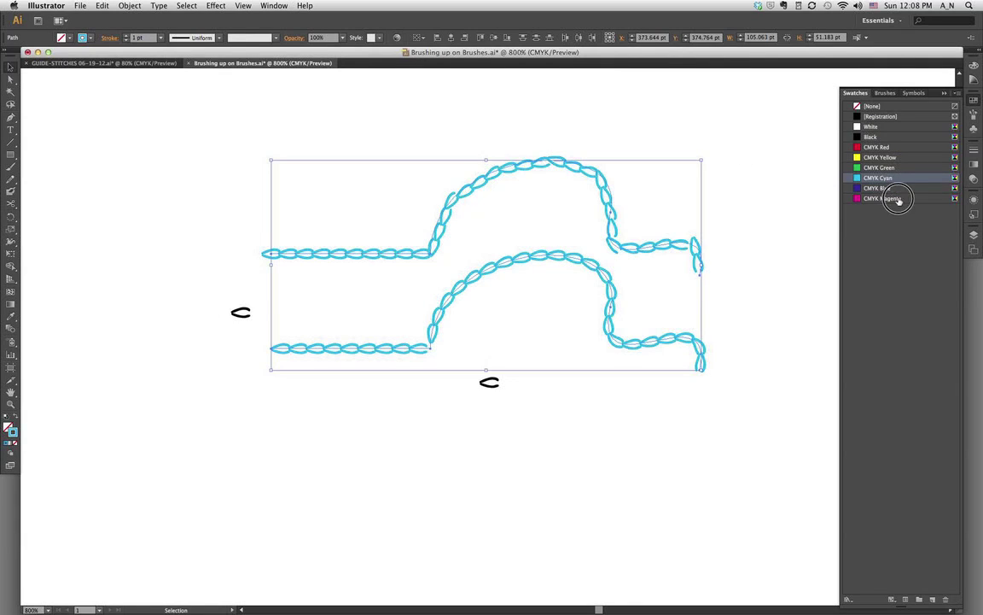
click(891, 198)
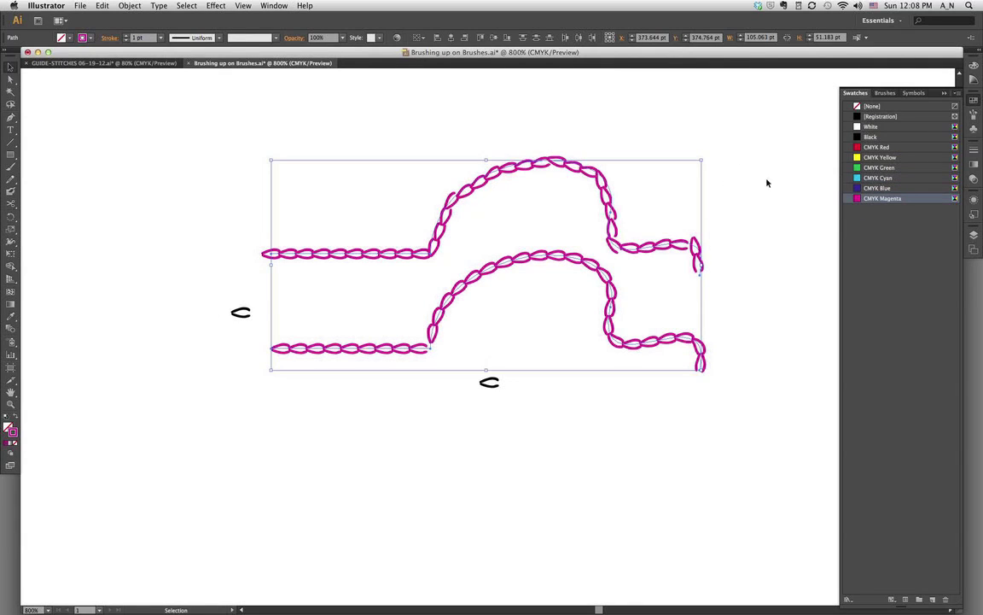
click(423, 101)
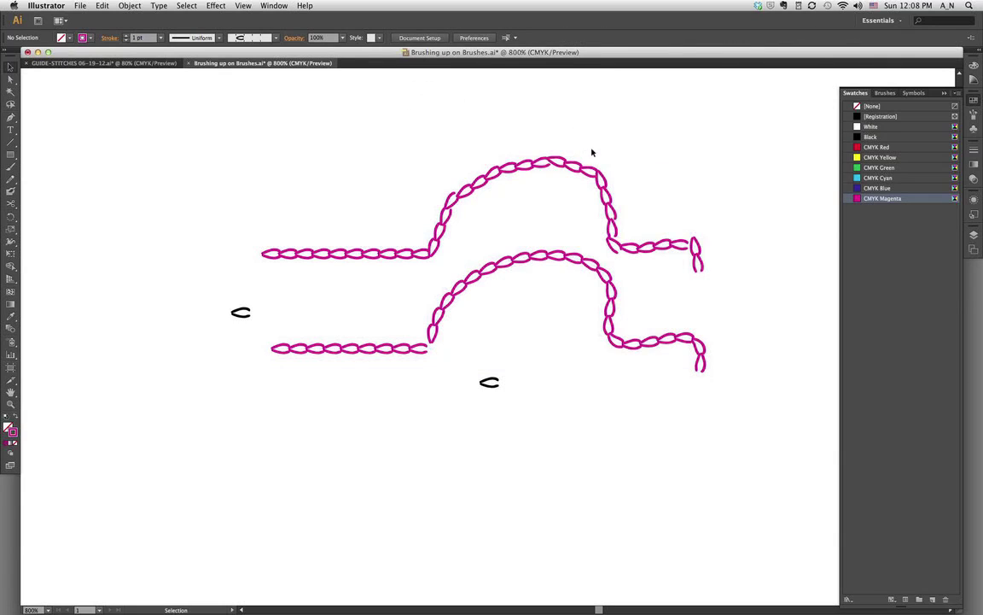
click(578, 170)
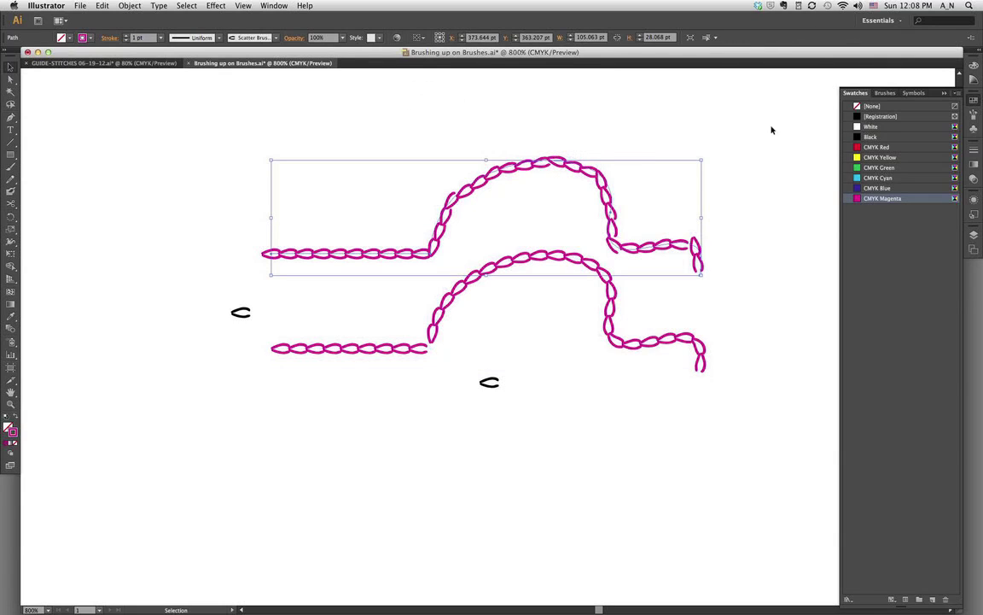
Set Scatter Brush 1 colorization to None and apply it to existing strokes.
click(884, 93)
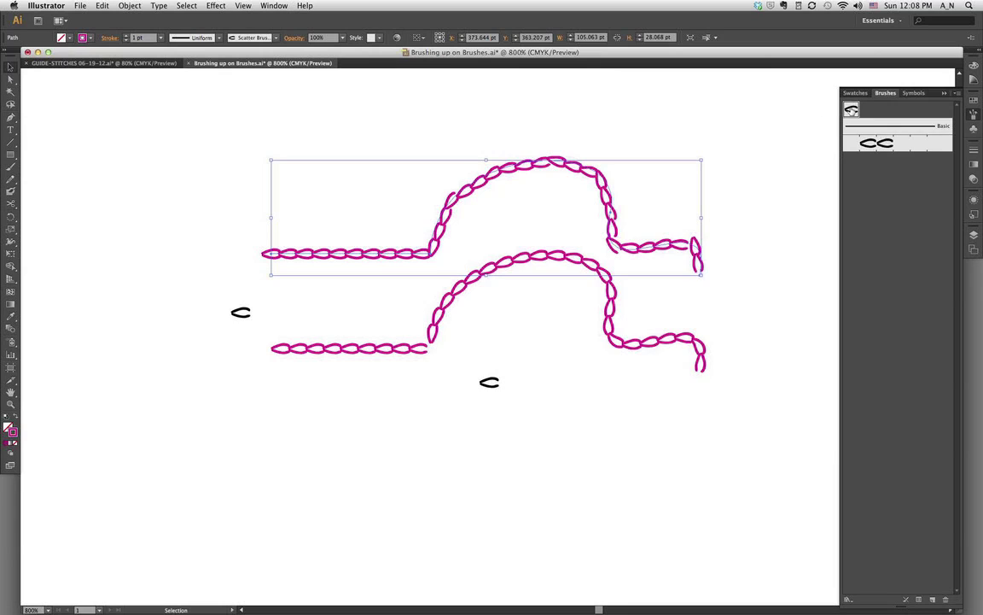
double_click(851, 109)
click(495, 413)
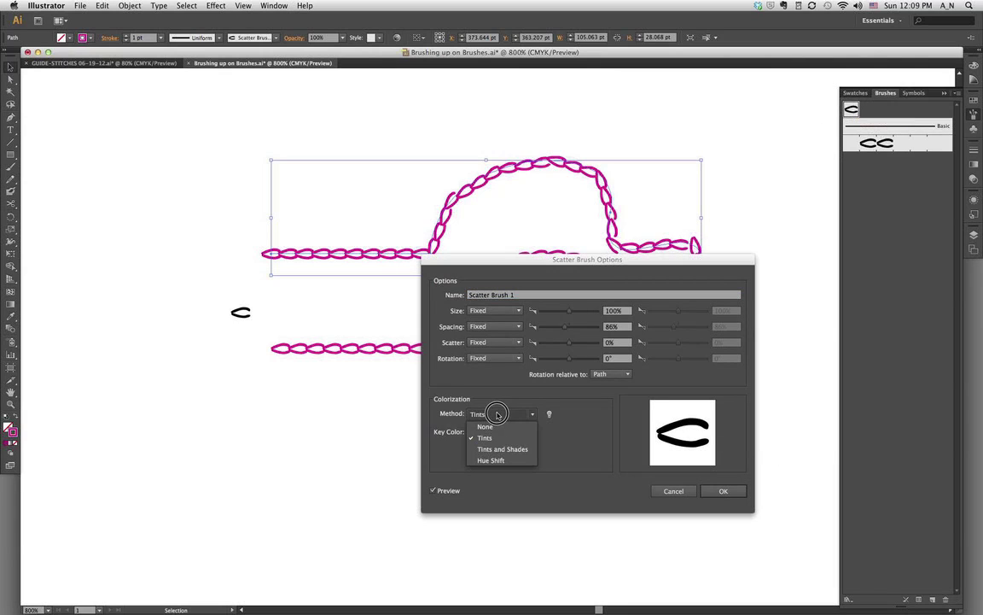
click(485, 435)
click(498, 414)
click(506, 427)
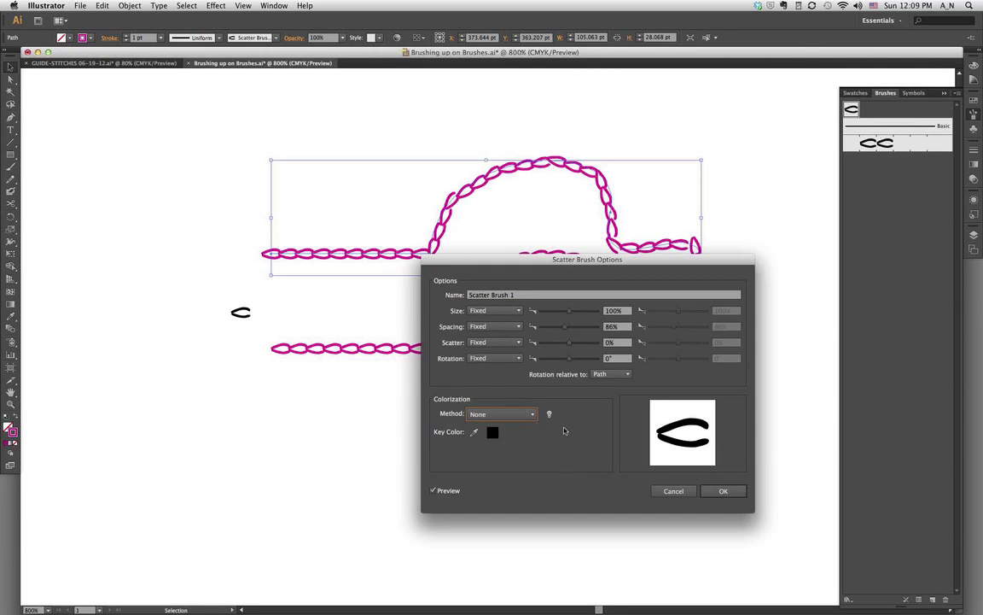
click(723, 491)
click(487, 316)
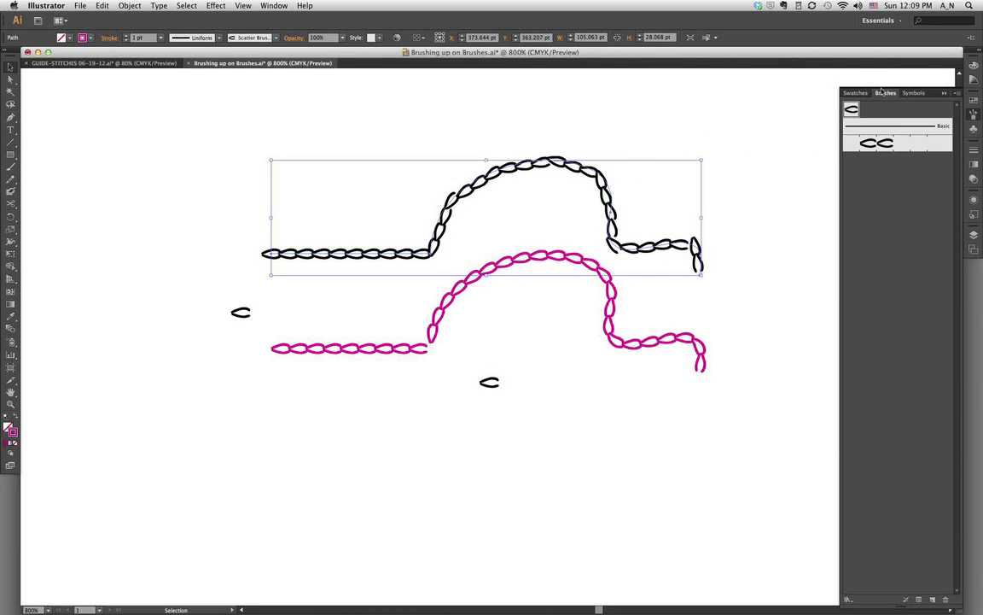
Switch Scatter Brush 1 colorization back to Tints.
double_click(852, 109)
click(502, 414)
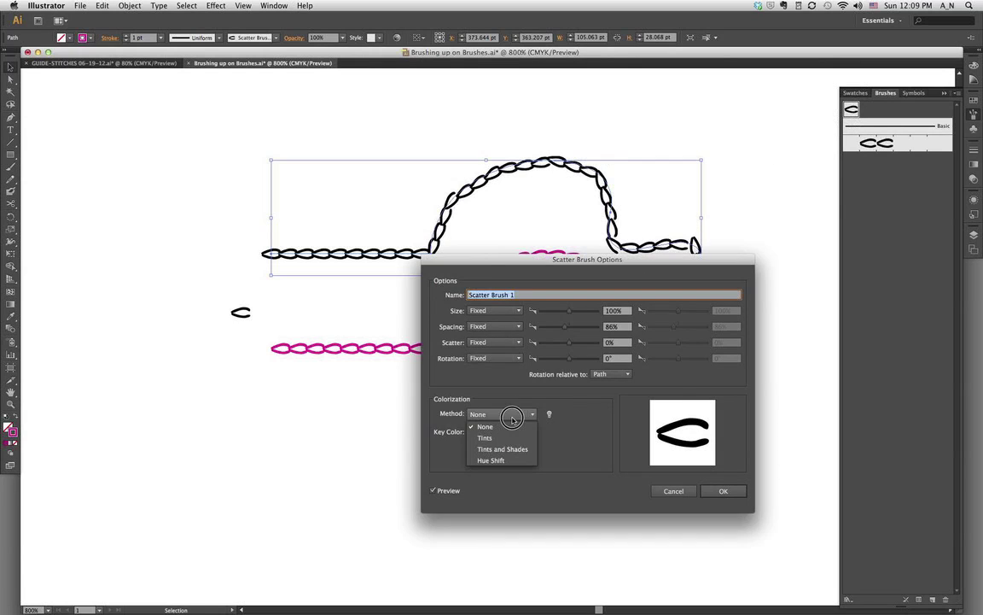
click(488, 439)
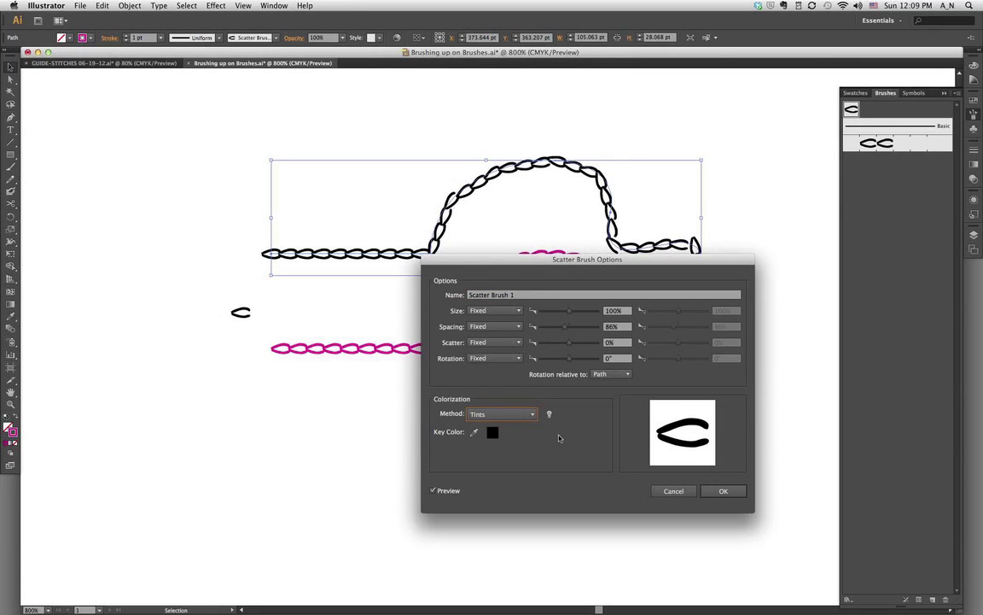
click(723, 491)
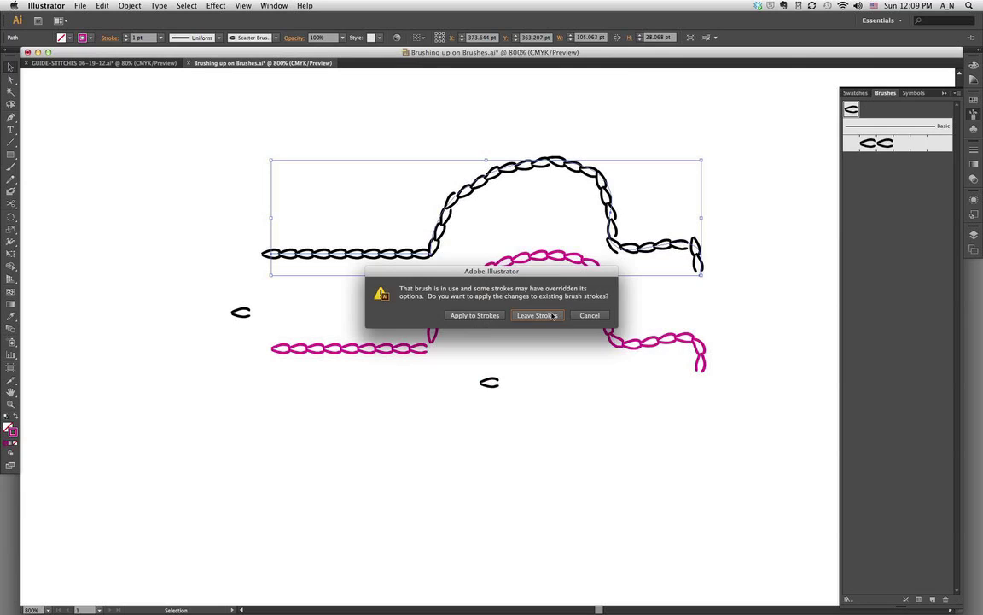